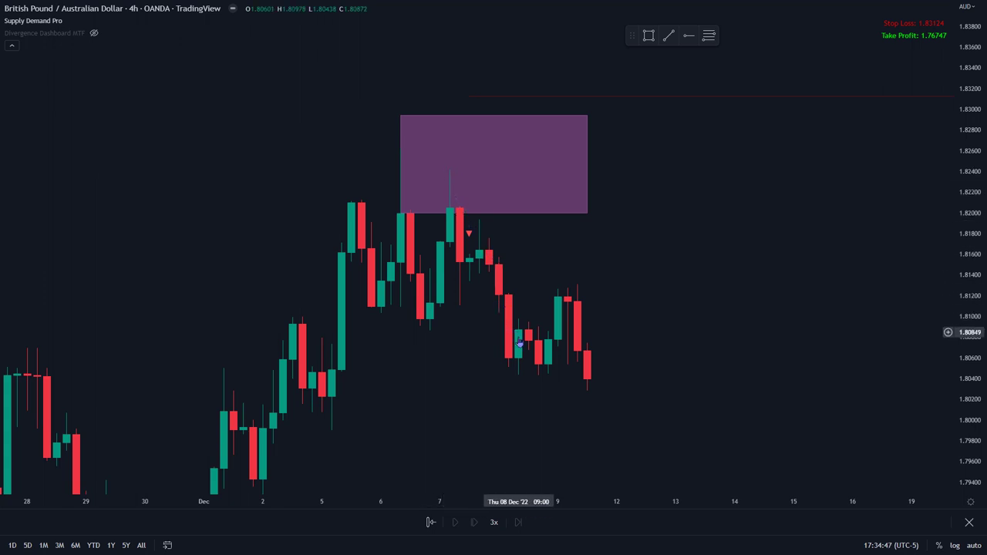
scroll(534, 372, down, 1)
scroll(532, 386, down, 1)
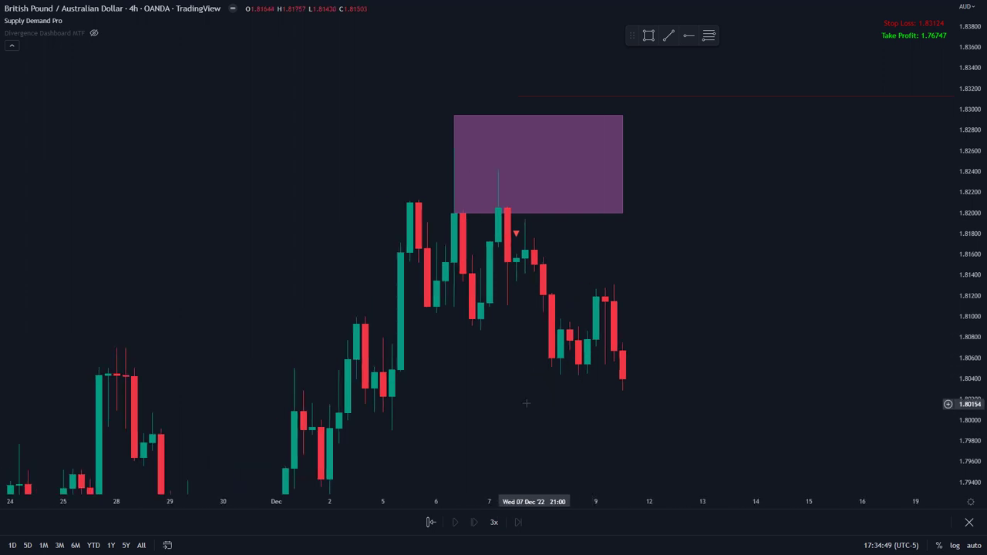
drag(524, 404, 482, 300)
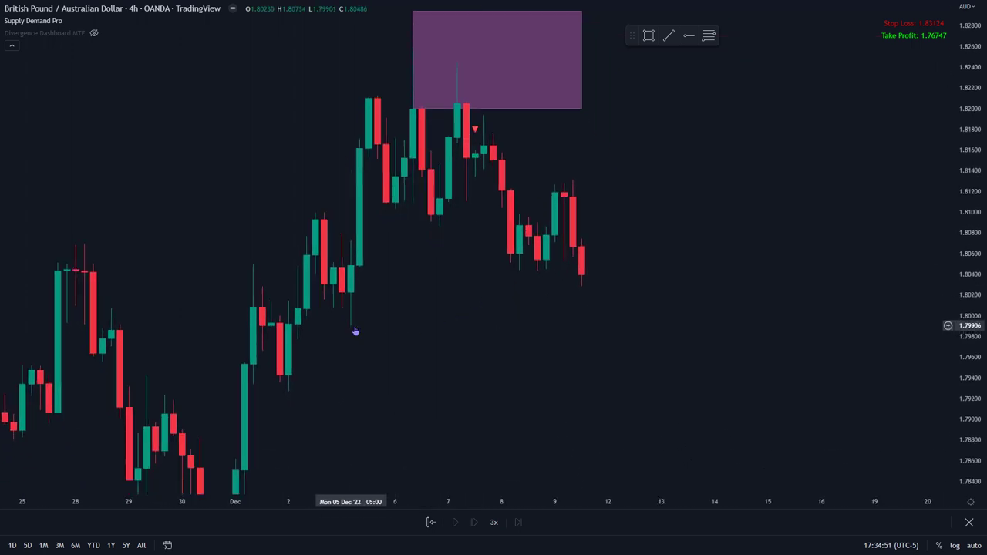
drag(447, 302, 468, 339)
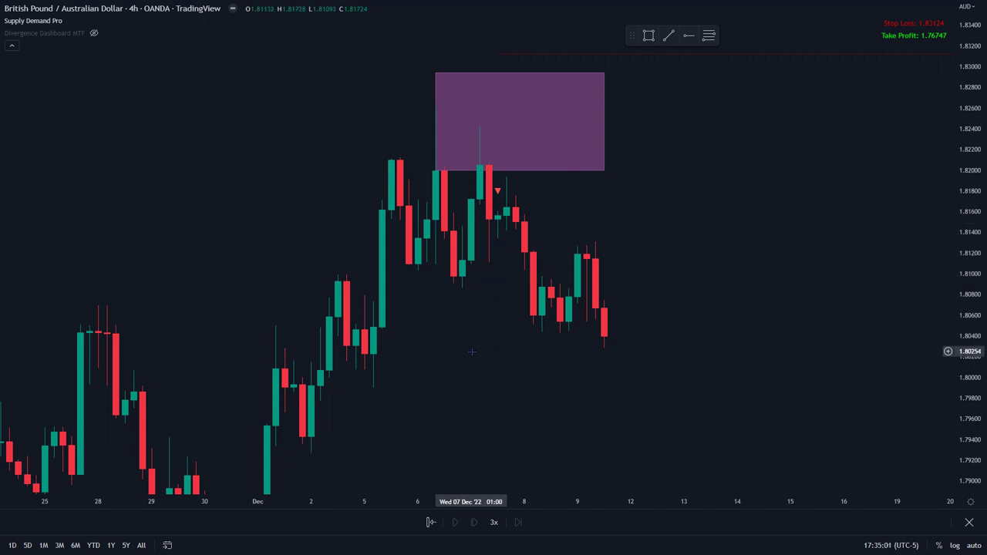
mouse_move(472, 322)
mouse_down()
mouse_move(511, 304)
mouse_move(522, 319)
mouse_move(472, 318)
mouse_up()
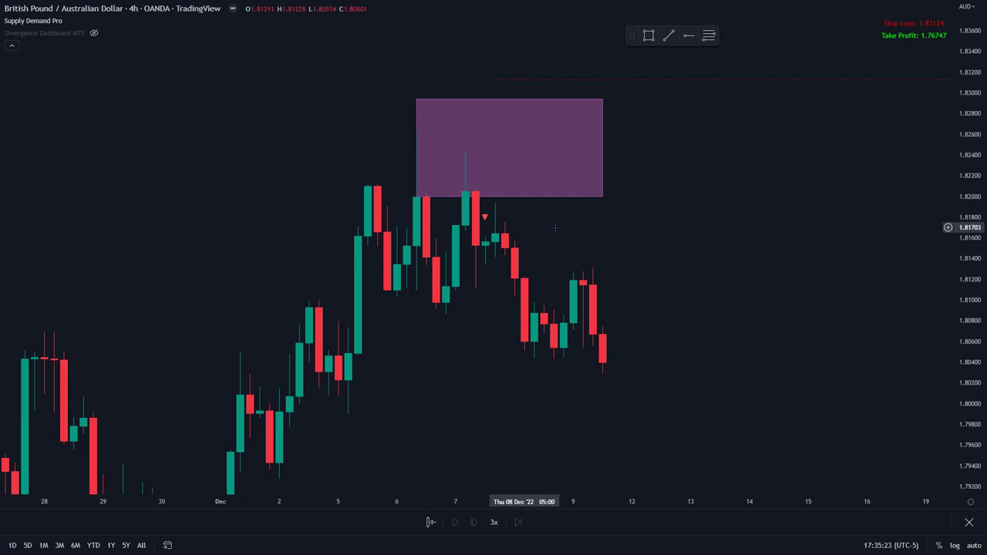
drag(681, 243, 693, 233)
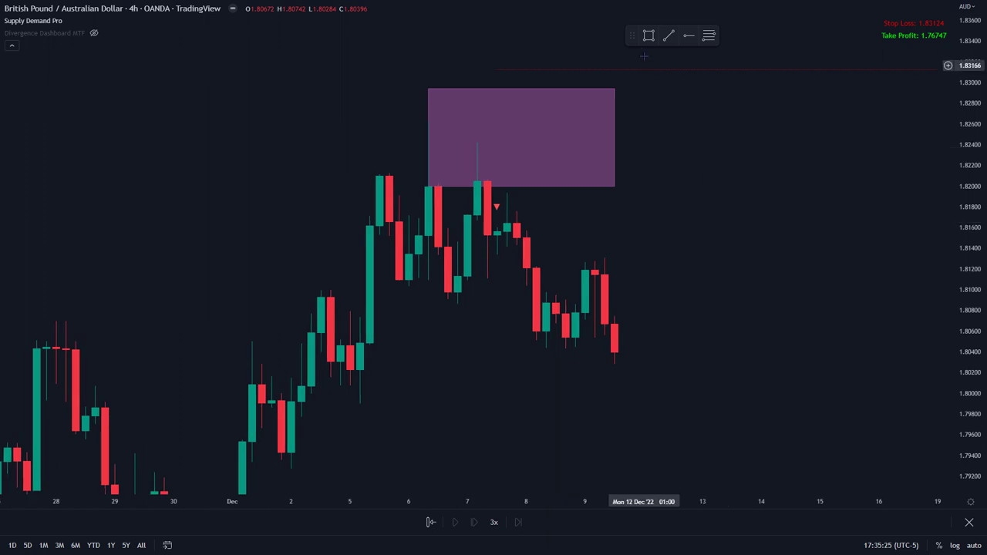
Step: Move the floating drawing toolbar farther away from the supply zone and hide the Supply Demand Pro indicator
drag(632, 35, 706, 19)
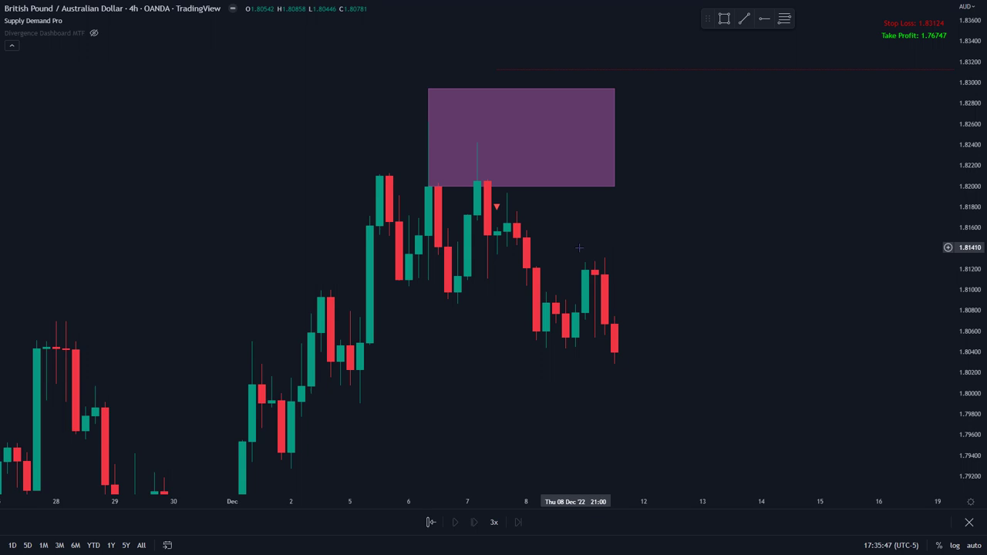
scroll(579, 247, down, 1)
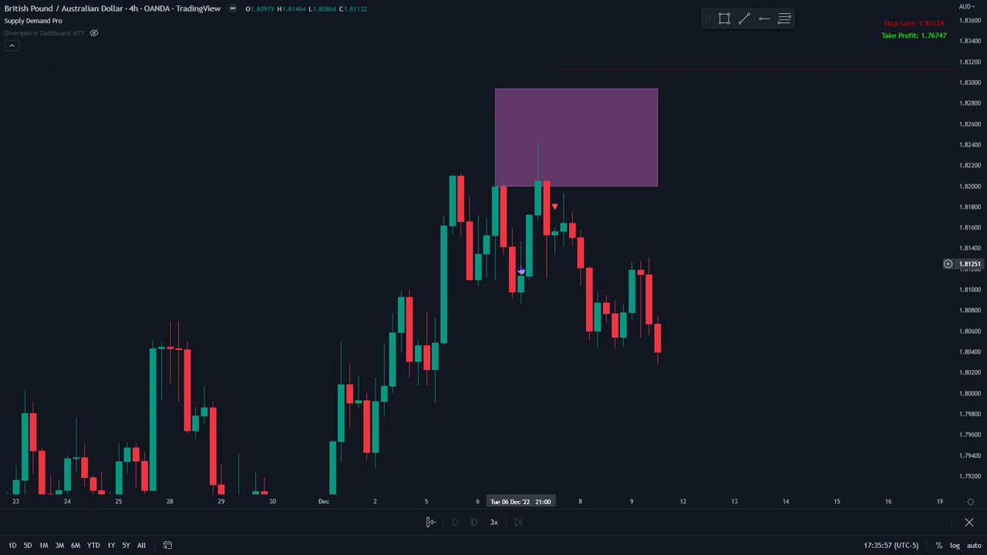
scroll(522, 270, up, 1)
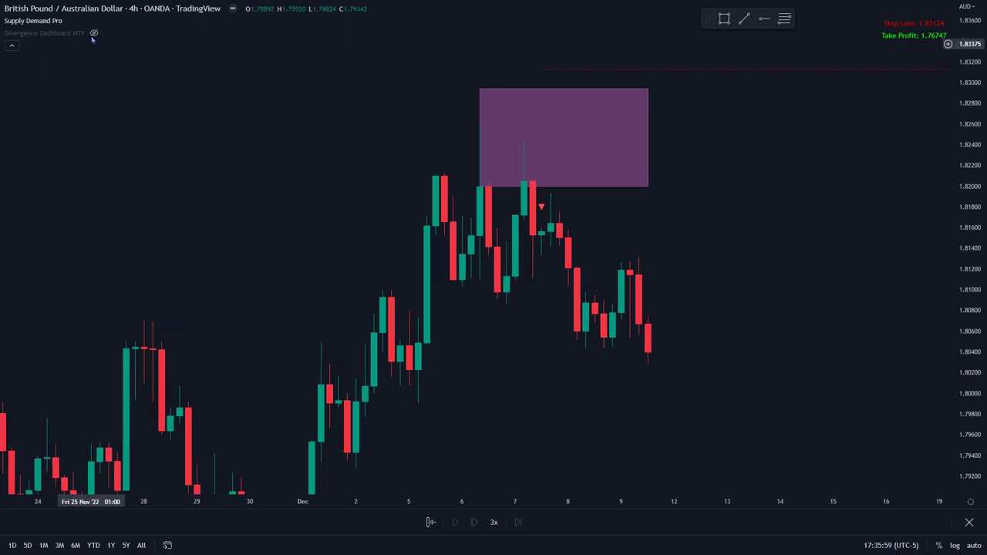
click(71, 21)
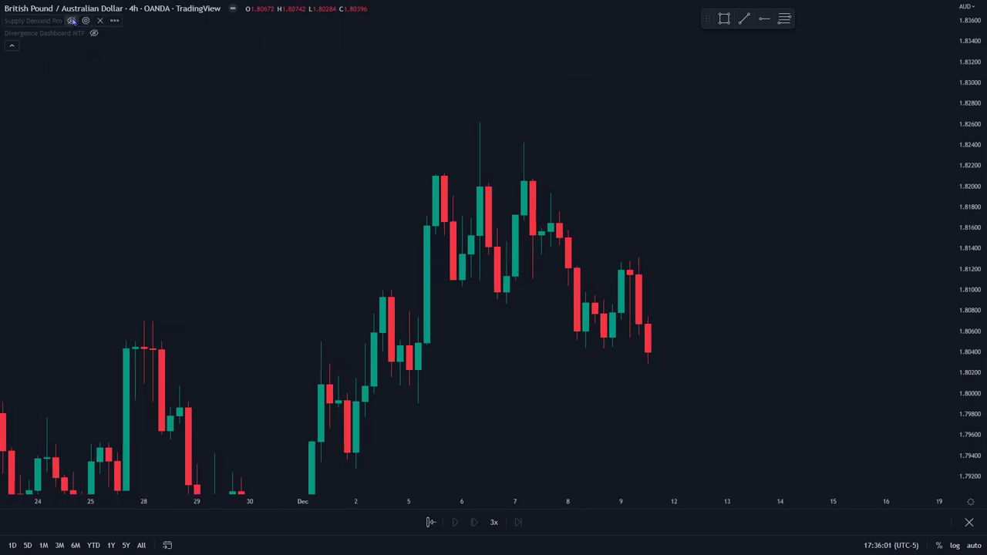
Step: Draw a Fibonacci retracement on the 6 Dec 09:00 candle from its wick high at 1.82625 to its body top at 1.81992
scroll(231, 502, up, 1)
drag(964, 416, 964, 378)
drag(624, 286, 756, 339)
scroll(756, 339, up, 2)
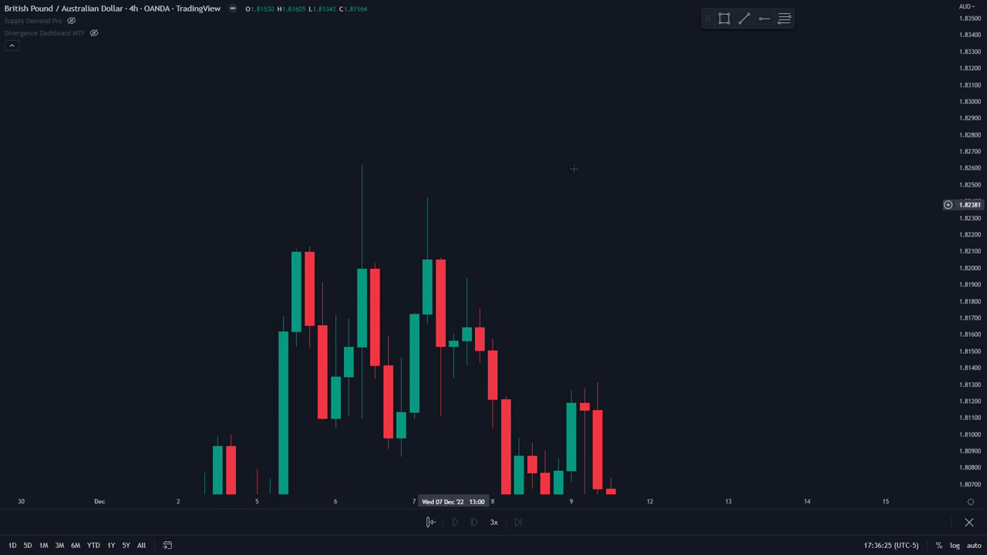
click(784, 22)
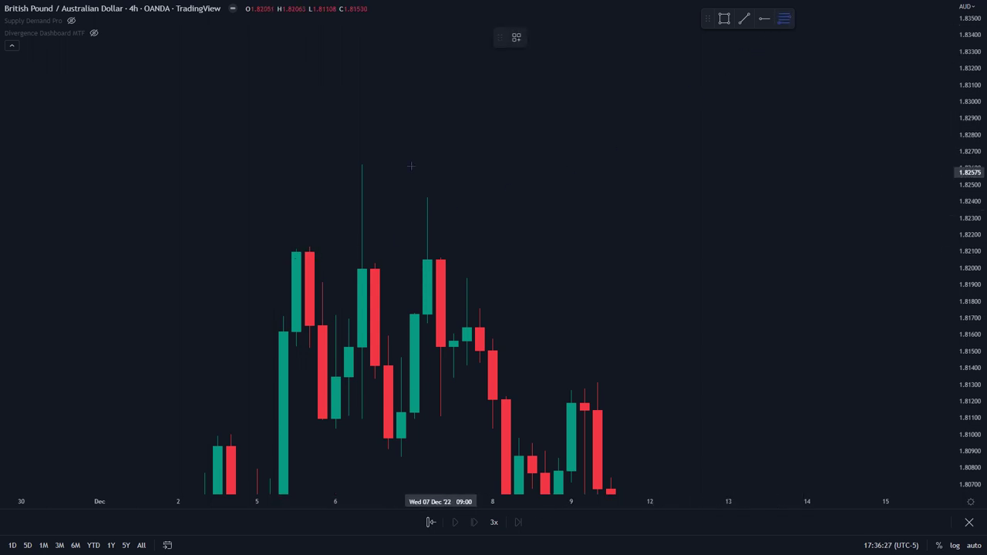
click(363, 164)
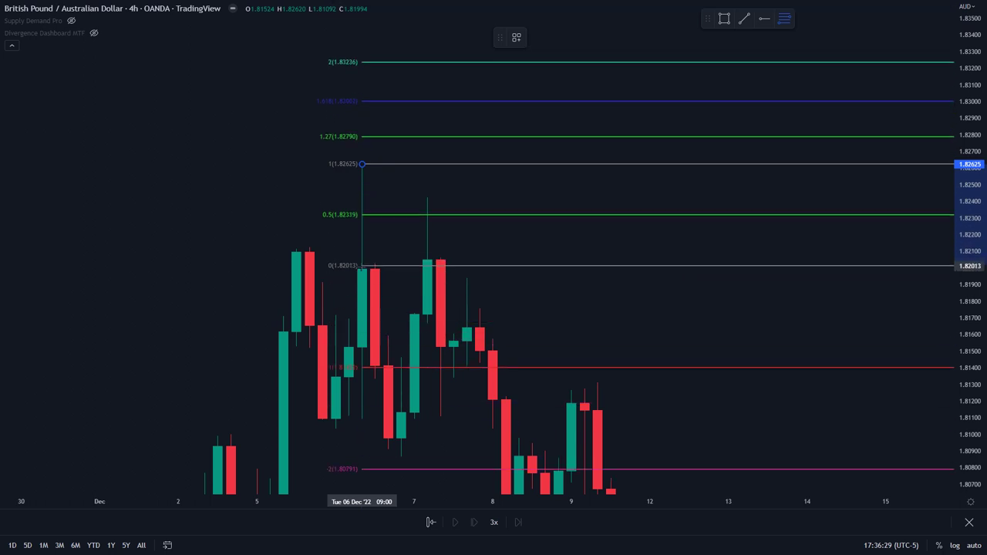
click(363, 268)
click(332, 258)
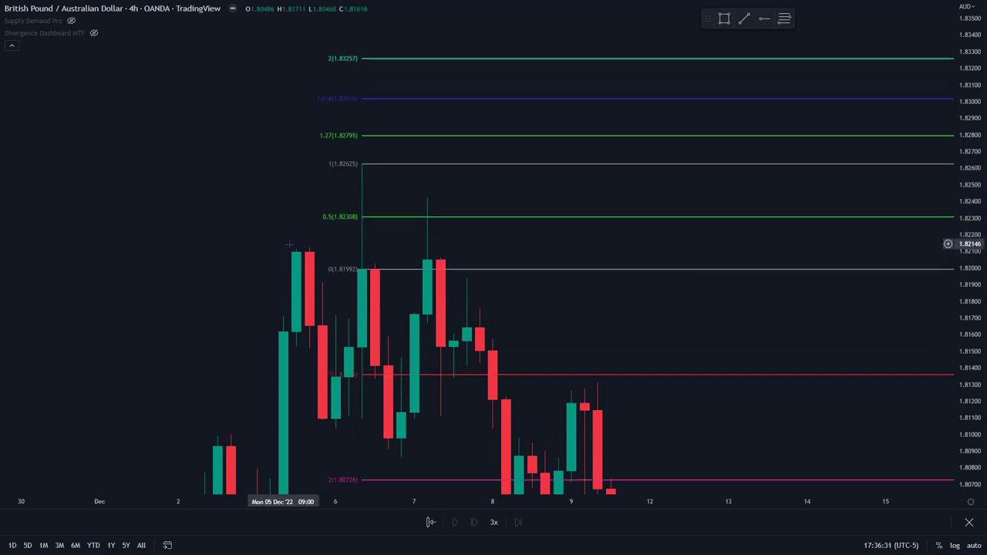
Step: Place a horizontal ray on the Fibonacci's 0.5 level at 1.82307 and remove the Fibonacci retracement
scroll(295, 254, up, 1)
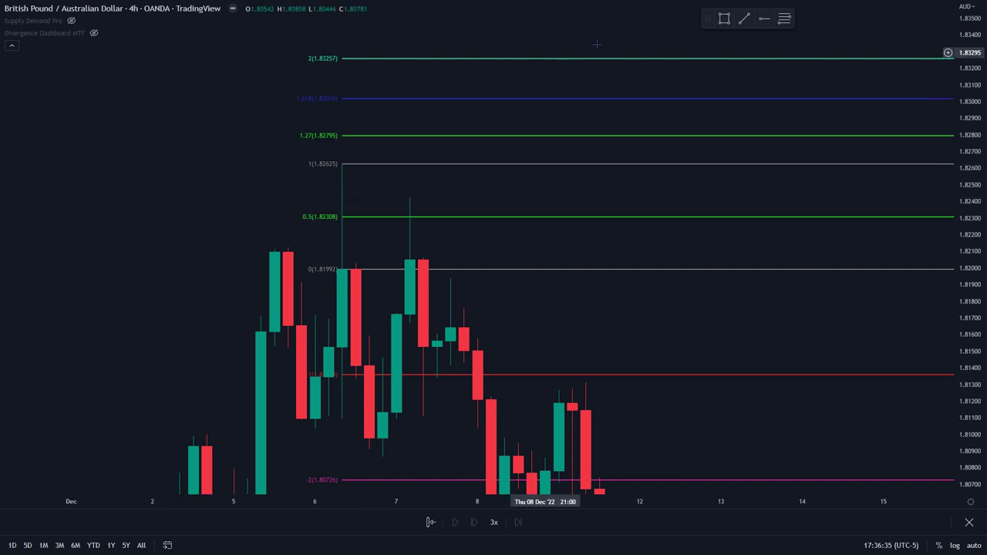
click(764, 20)
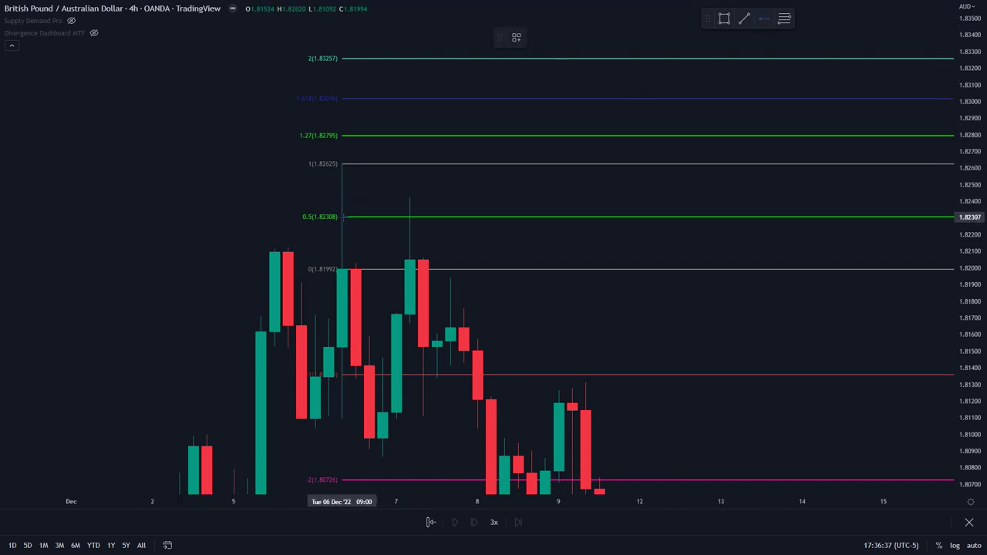
click(342, 216)
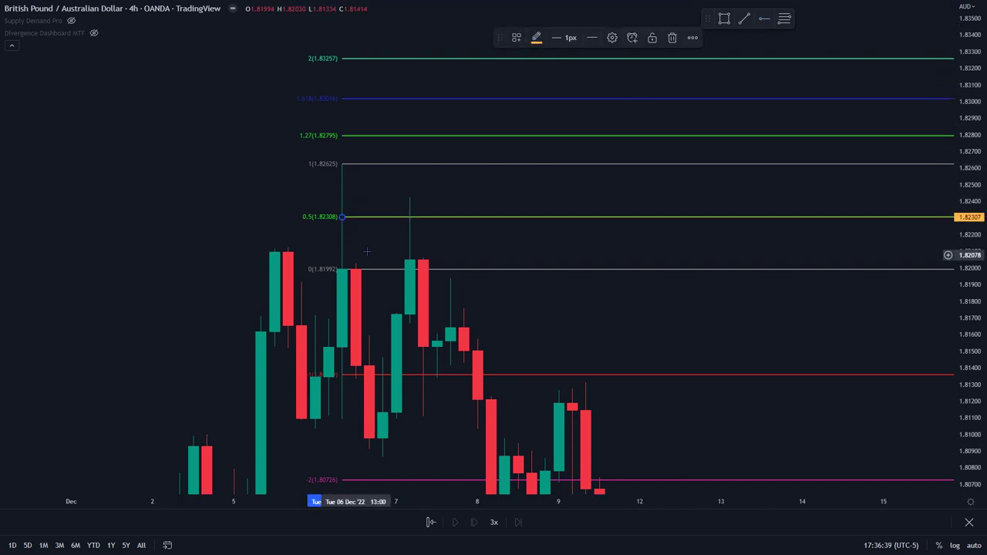
click(368, 220)
click(341, 163)
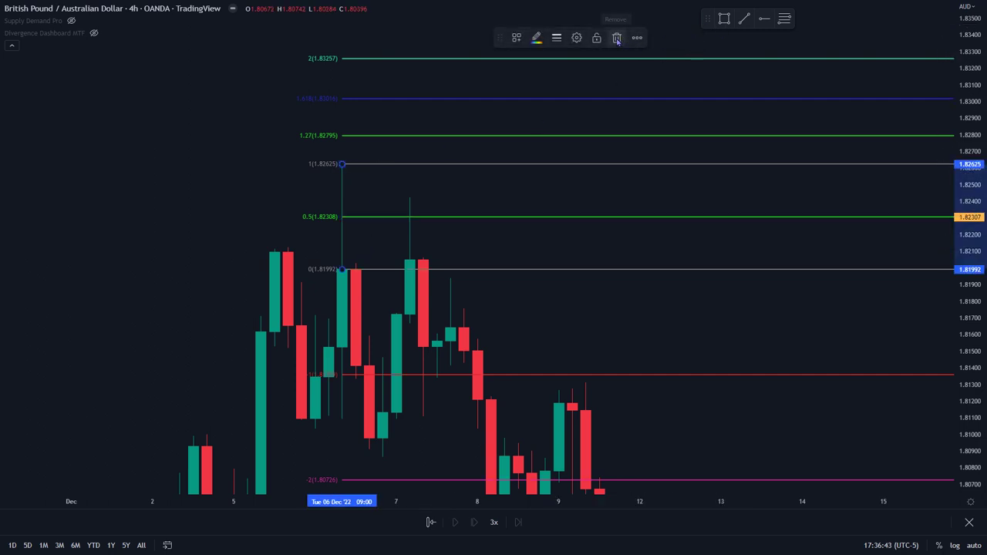
click(616, 38)
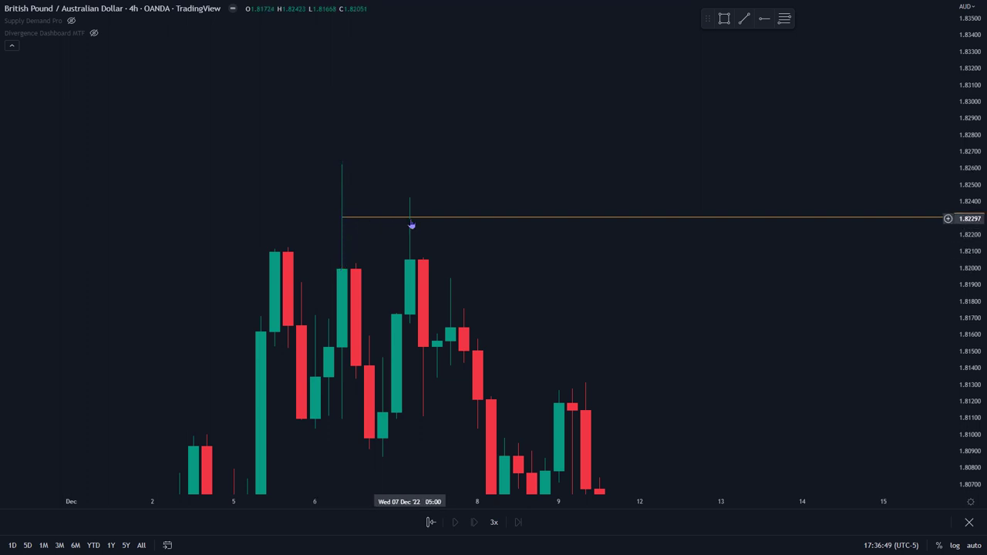
click(341, 218)
drag(339, 238, 344, 254)
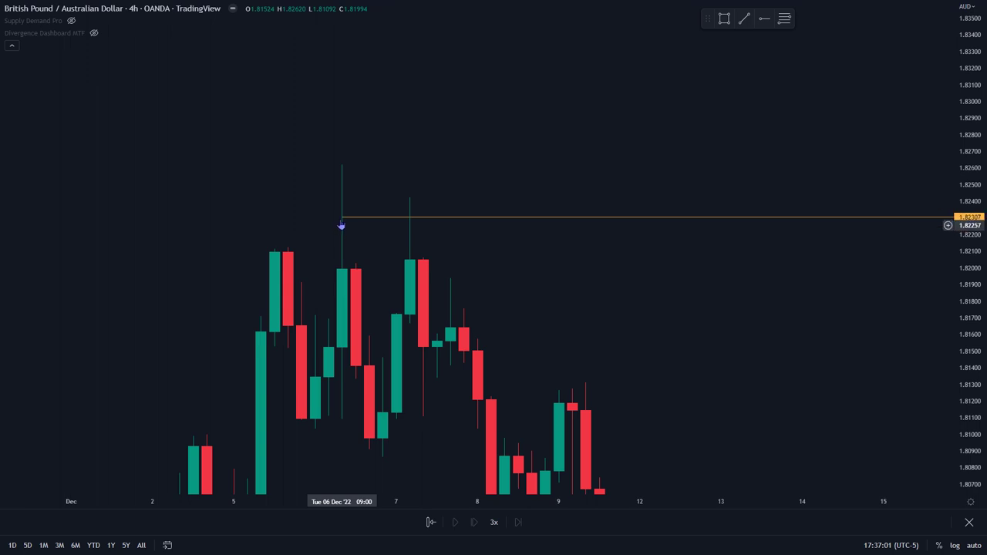
drag(347, 223, 413, 181)
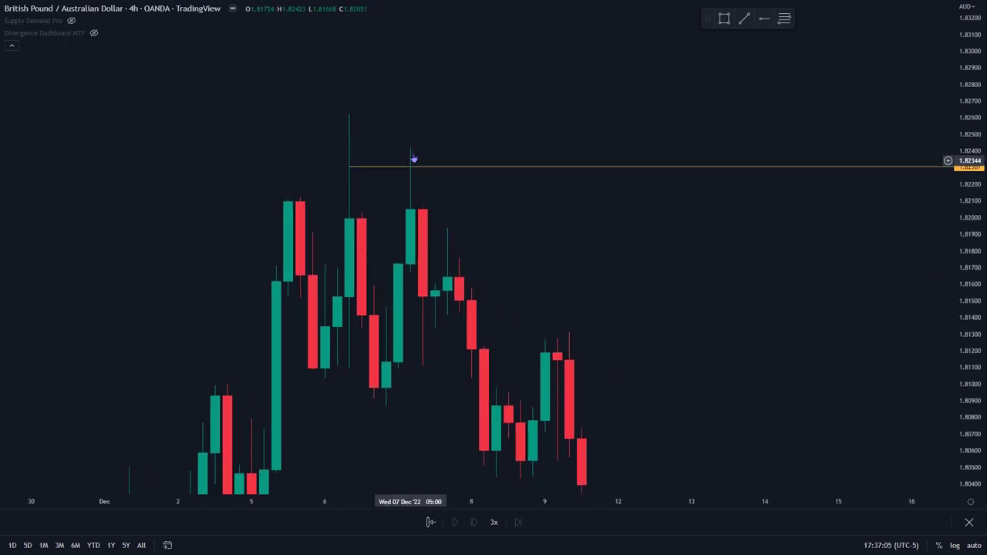
scroll(714, 286, down, 2)
drag(714, 285, 649, 238)
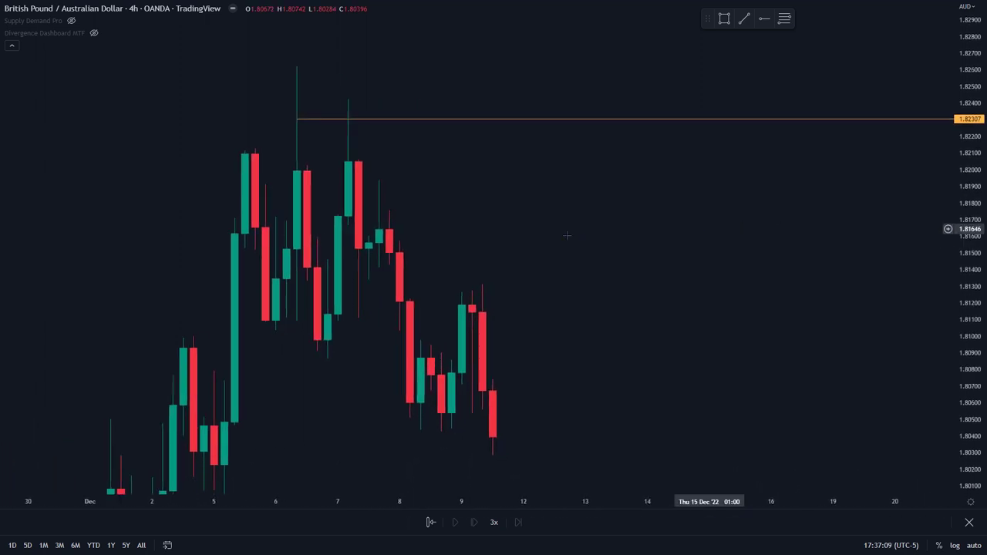
Step: Show the Supply Demand Pro indicator and place a horizontal ray at 1.81035 from the 6 December candle low
click(71, 21)
drag(247, 184, 400, 384)
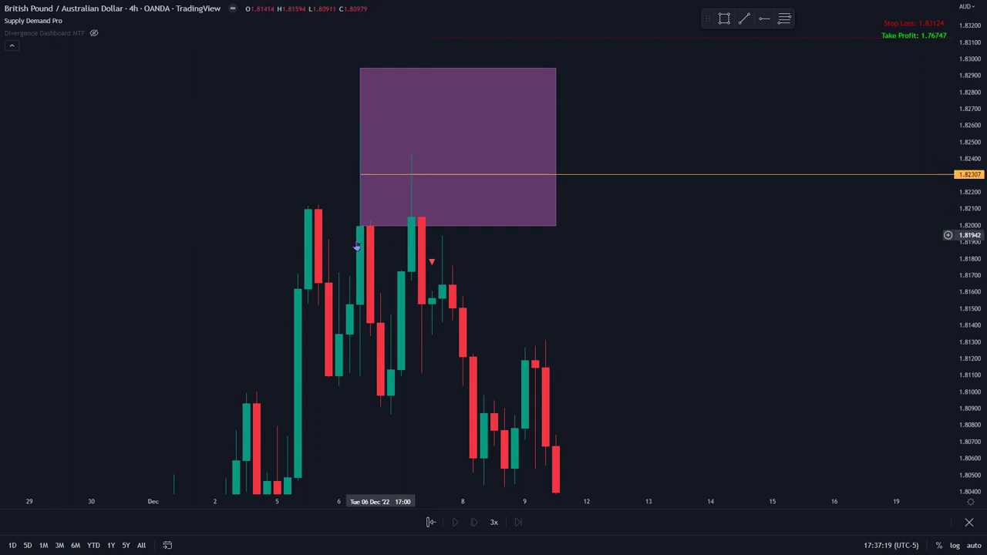
click(762, 21)
click(339, 386)
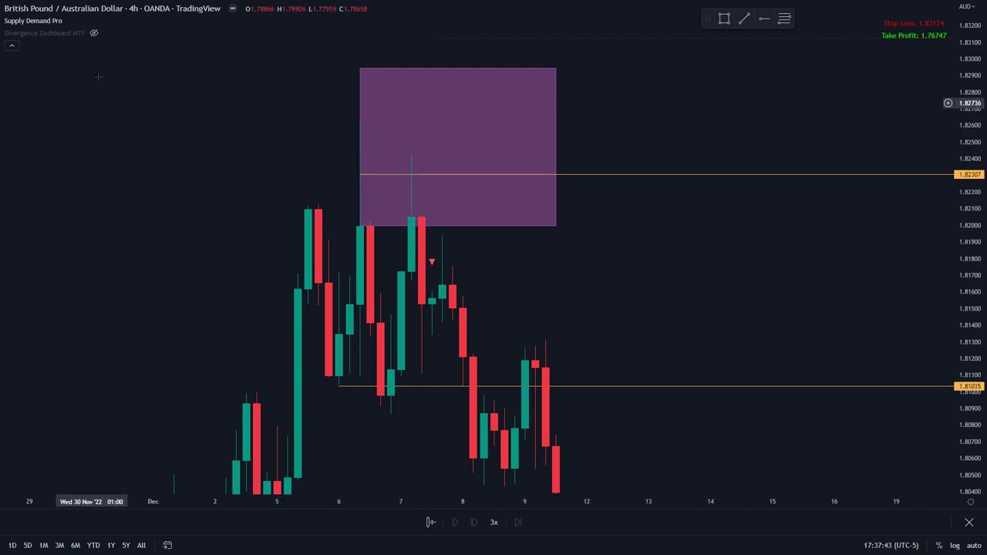
Step: Hide the Supply Demand Pro indicator and switch the chart to the 1-hour interval
click(71, 21)
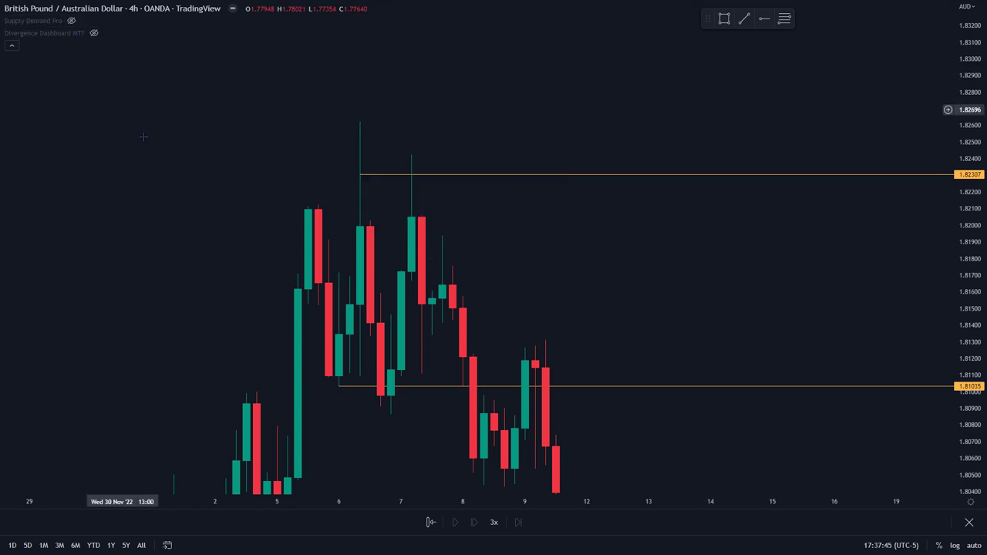
text(1H)
key(Return)
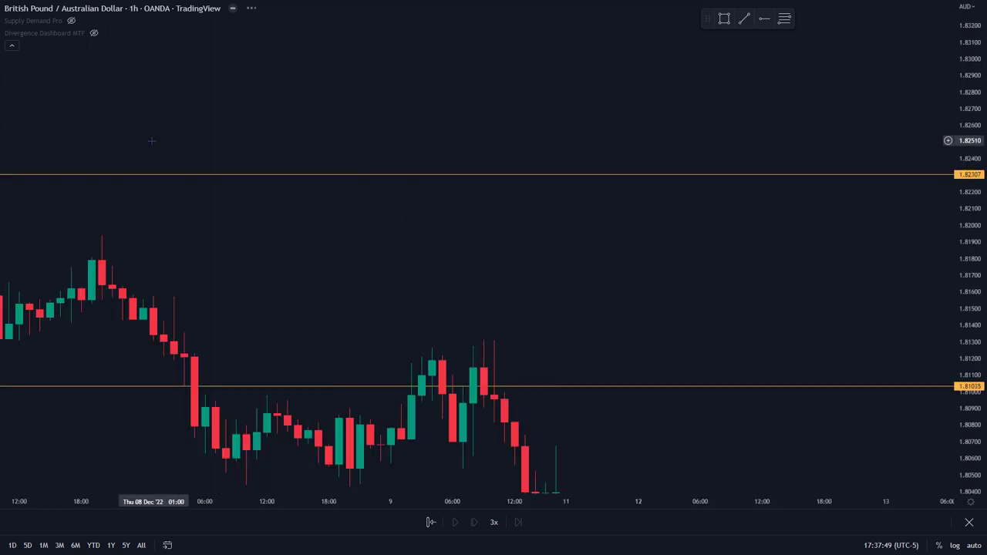
drag(190, 165, 283, 300)
scroll(284, 301, down, 3)
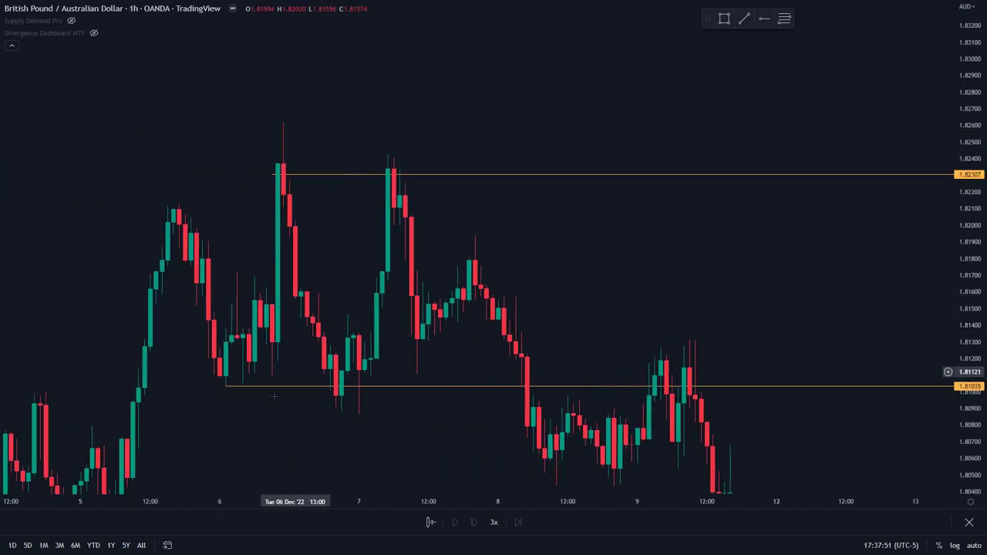
Step: Delete the lower horizontal ray starting at the 6 December low
click(225, 387)
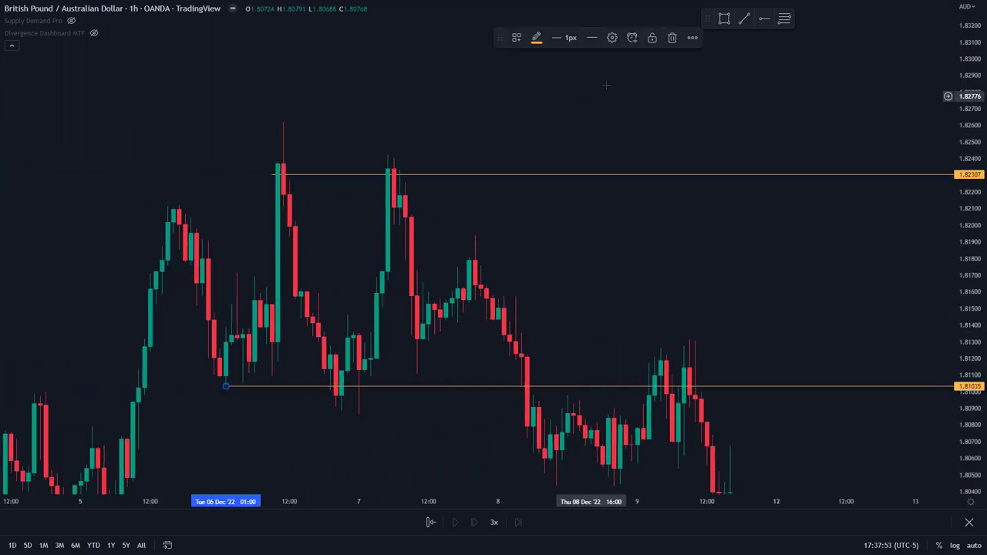
key(Delete)
drag(539, 204, 679, 281)
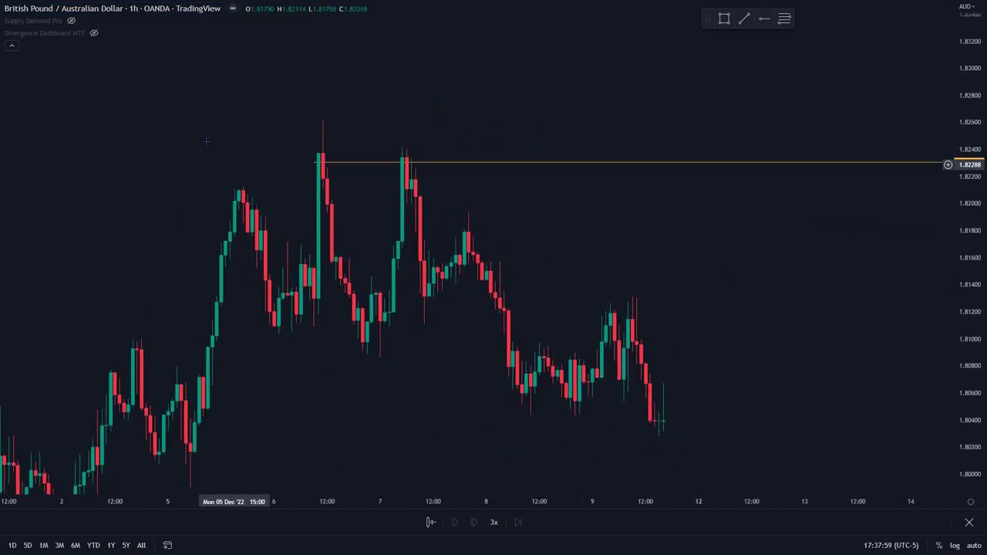
Step: Show the Divergence Dashboard MTF indicator and examine the divergence line and signal box around the 6 December high
click(93, 33)
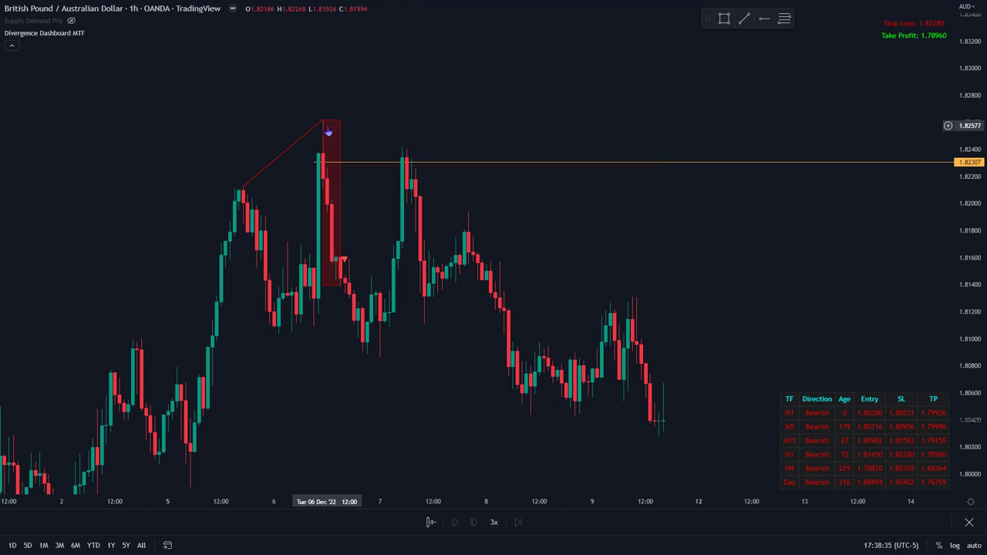
scroll(444, 331, up, 1)
drag(444, 330, 481, 283)
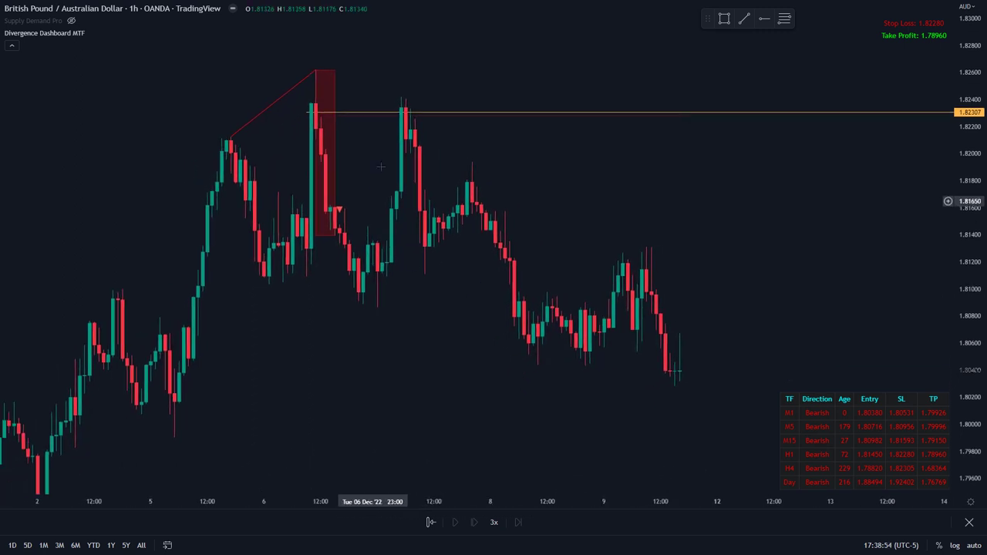
drag(384, 139, 414, 147)
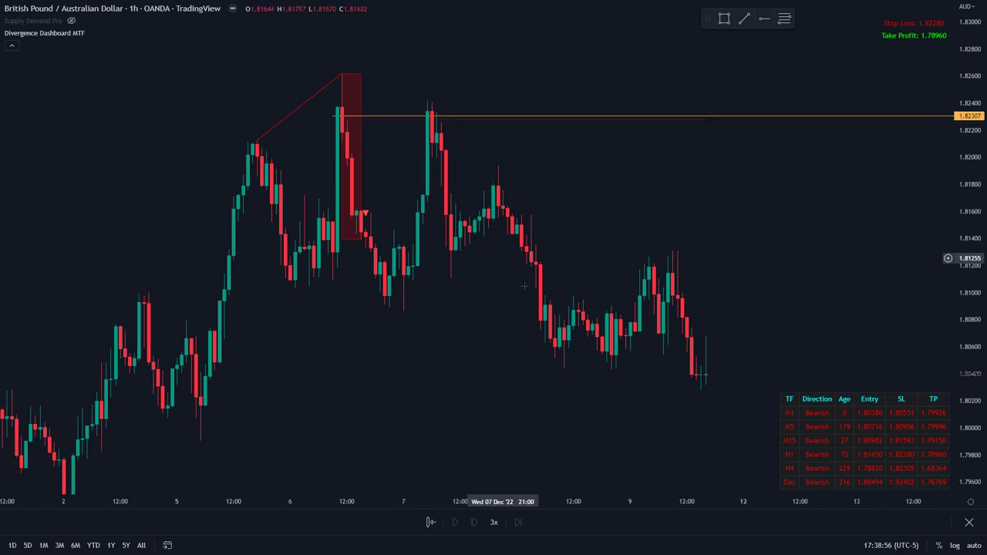
scroll(378, 364, up, 1)
drag(378, 363, 411, 385)
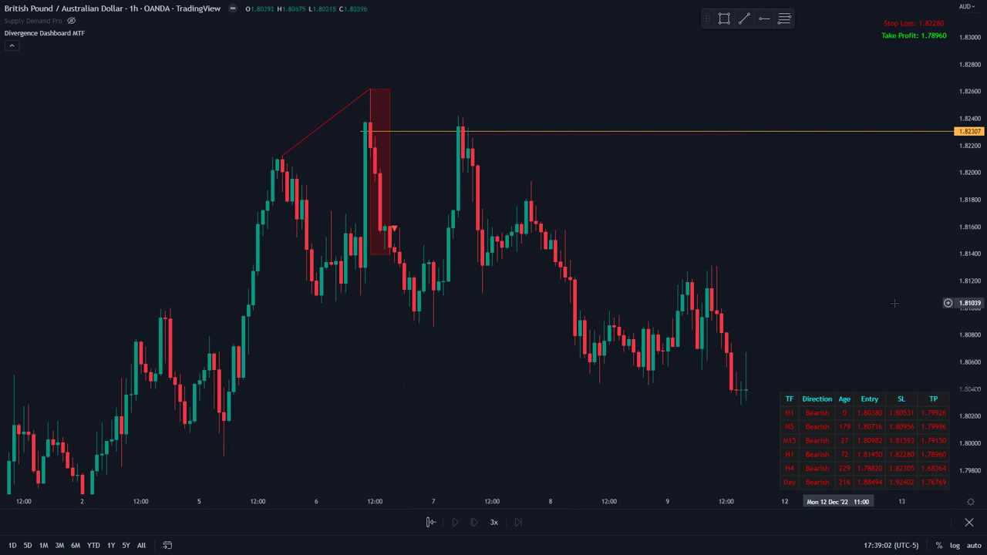
drag(626, 275, 680, 317)
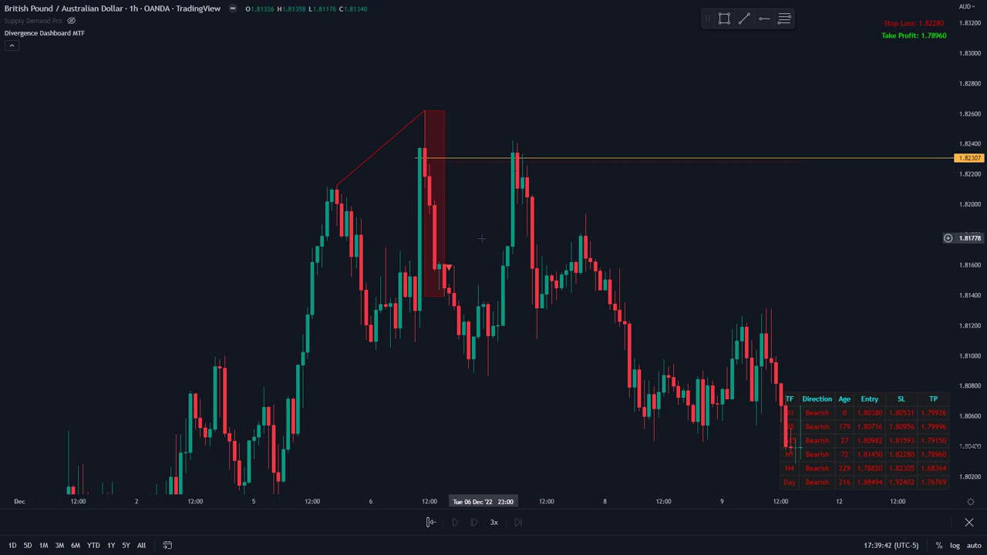
Step: Switch the chart to the 15-minute interval and hide the Divergence Dashboard MTF indicator
scroll(480, 239, up, 3)
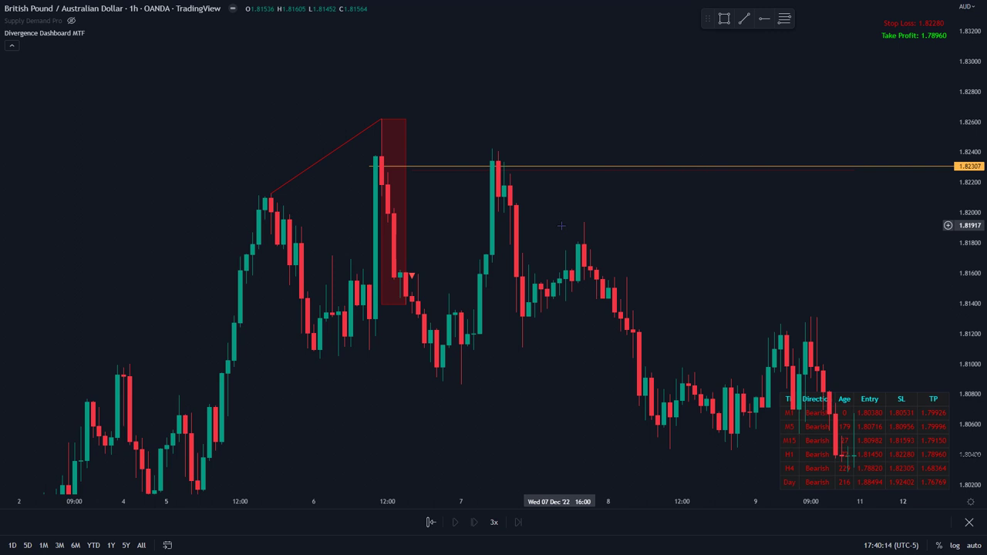
text(15)
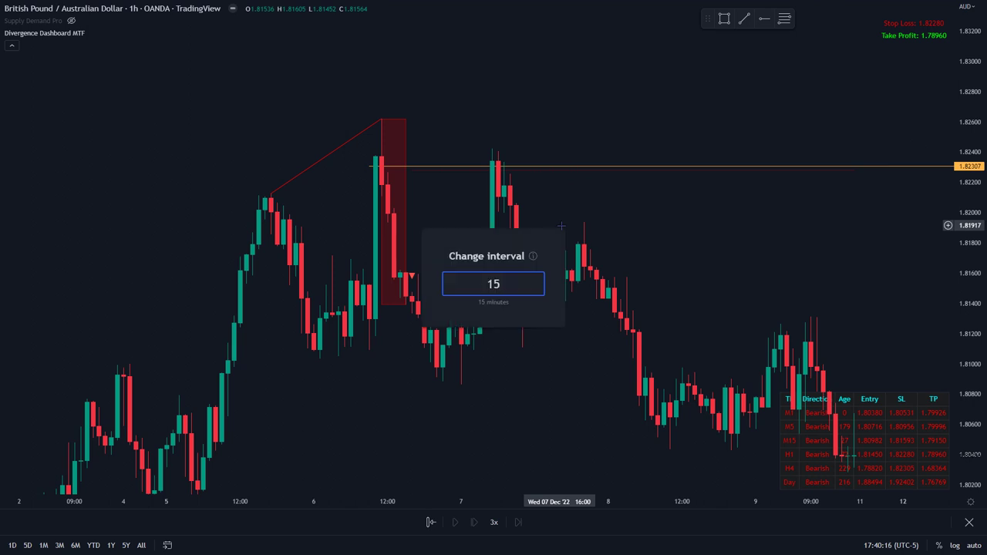
key(Return)
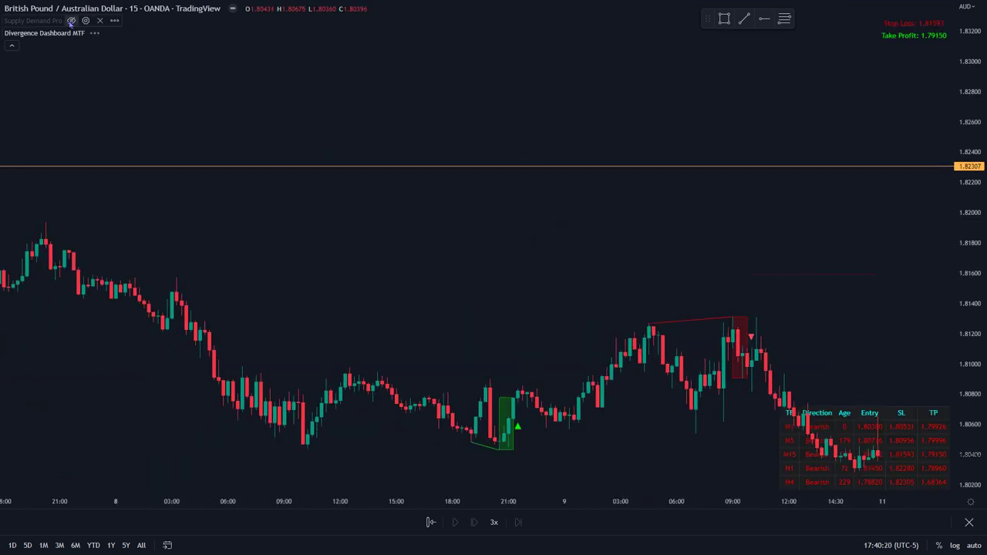
click(93, 33)
Step: Start the bar replay from the rally just before the 6 December high and show the Supply Demand Pro indicator
scroll(187, 279, down, 5)
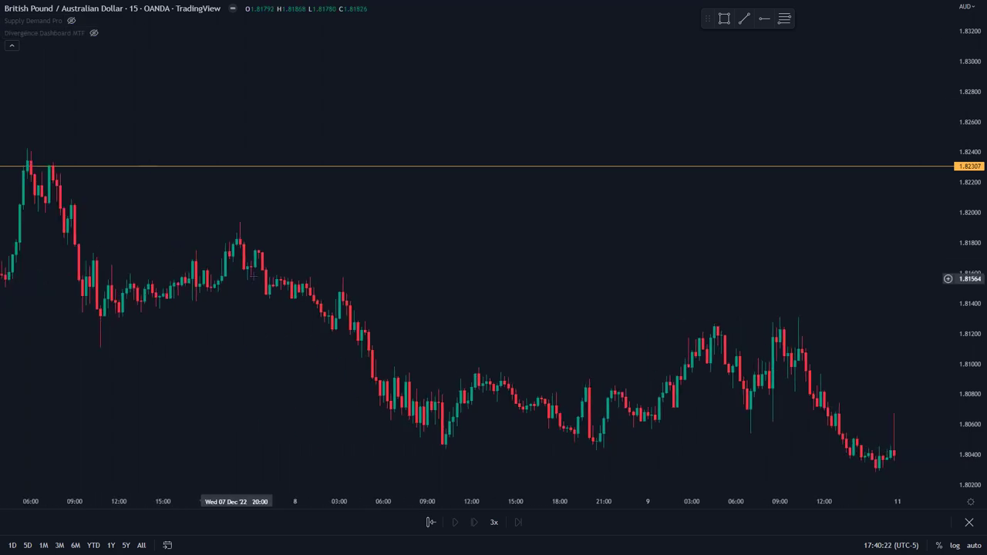
scroll(494, 273, down, 2)
scroll(473, 277, up, 5)
drag(447, 279, 915, 339)
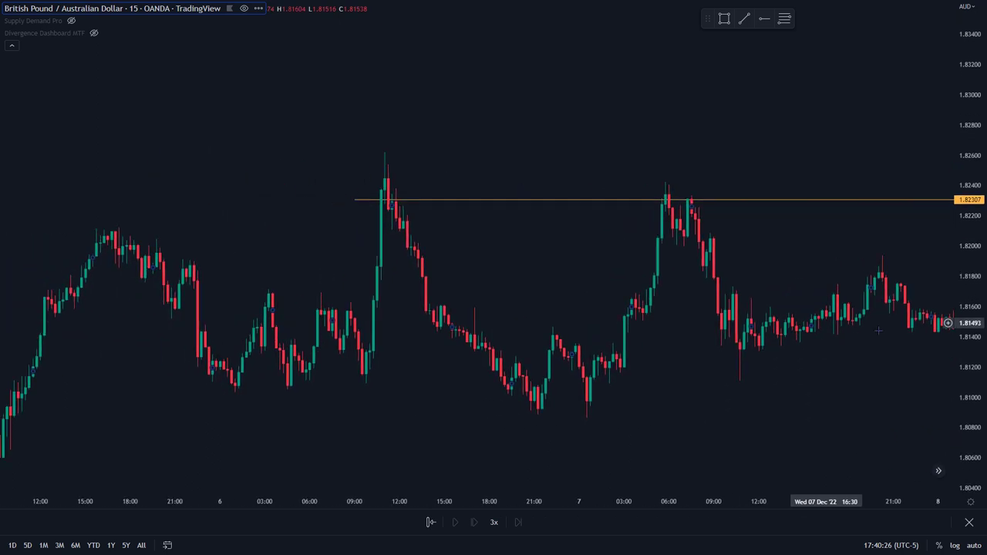
drag(857, 279, 791, 262)
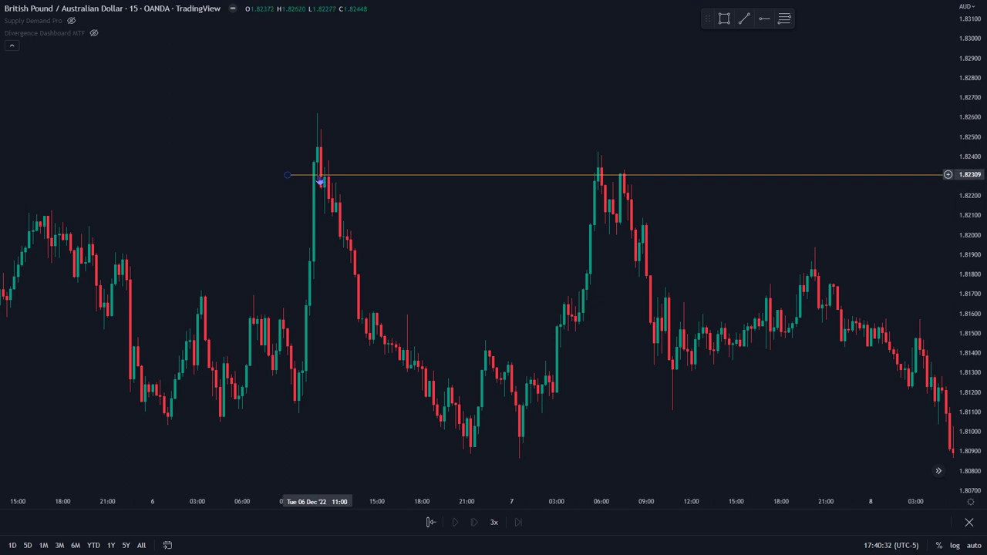
drag(320, 182, 325, 183)
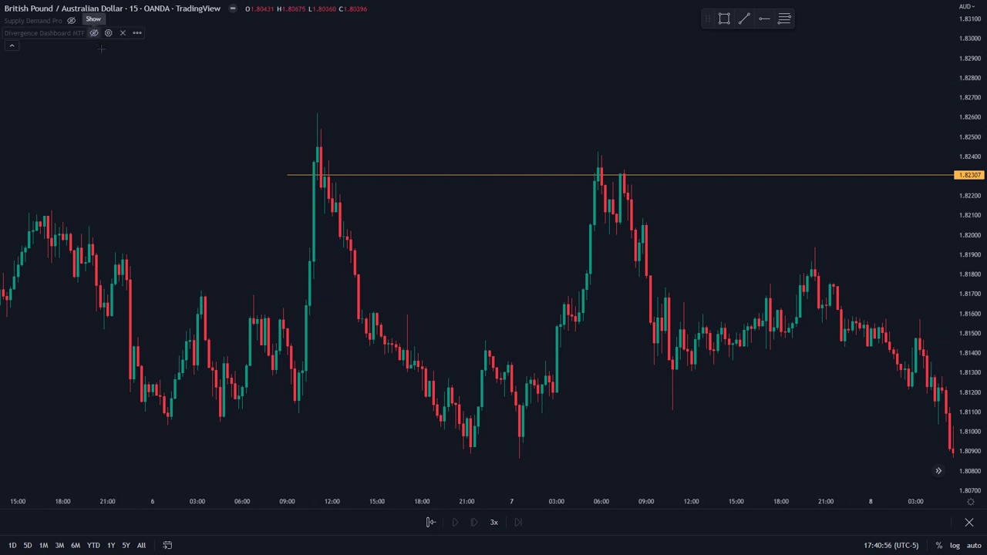
click(431, 522)
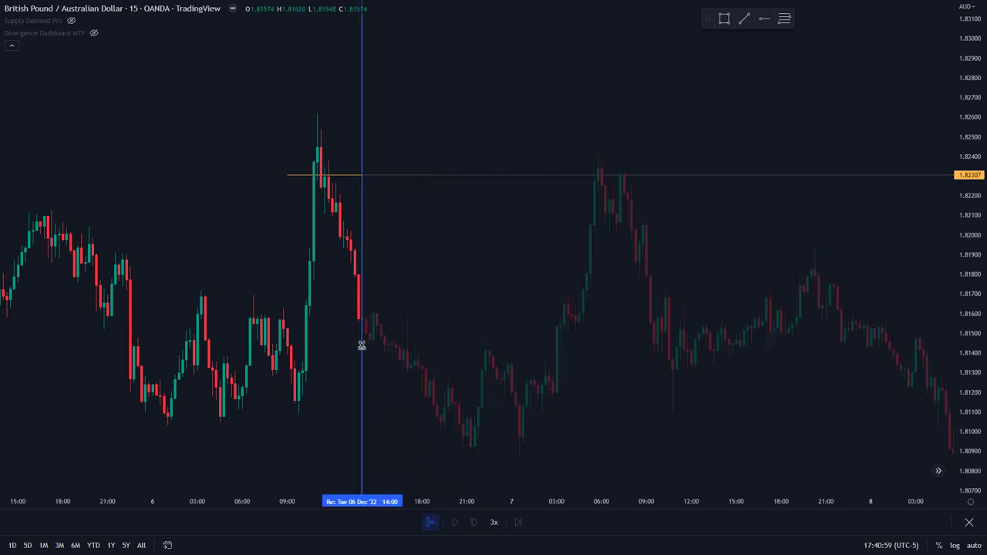
click(309, 285)
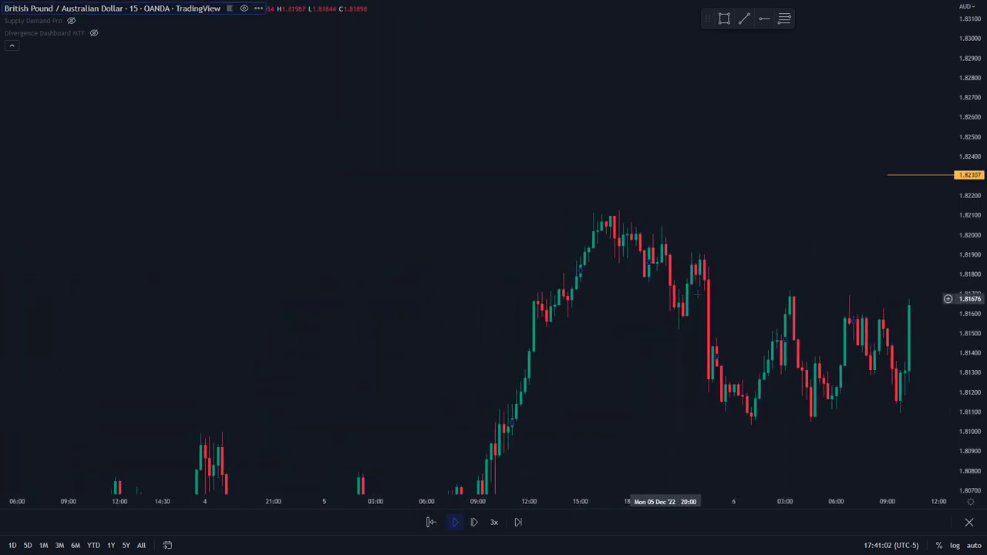
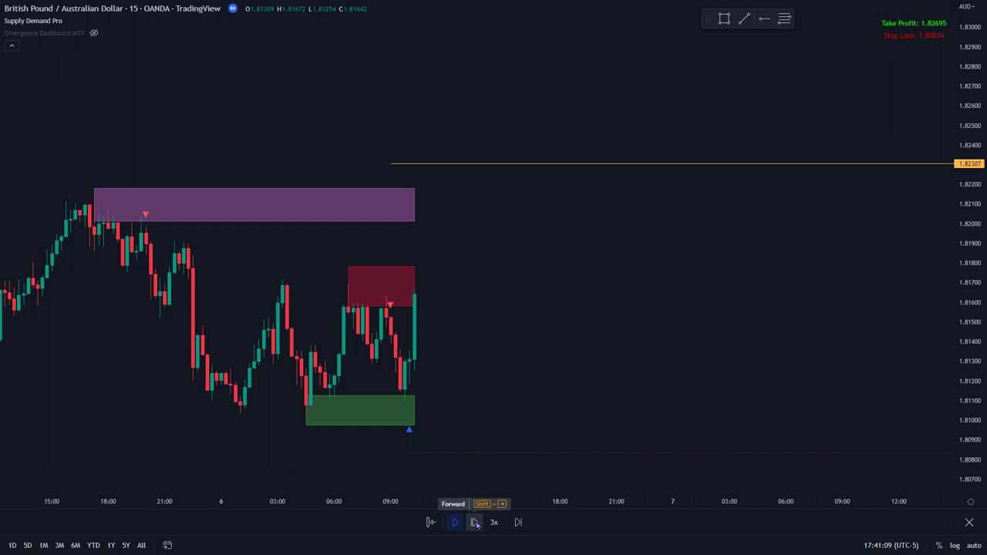
Step: Advance the replay past the 6 December high and play it until price retests the horizontal ray on 7 December
click(475, 522)
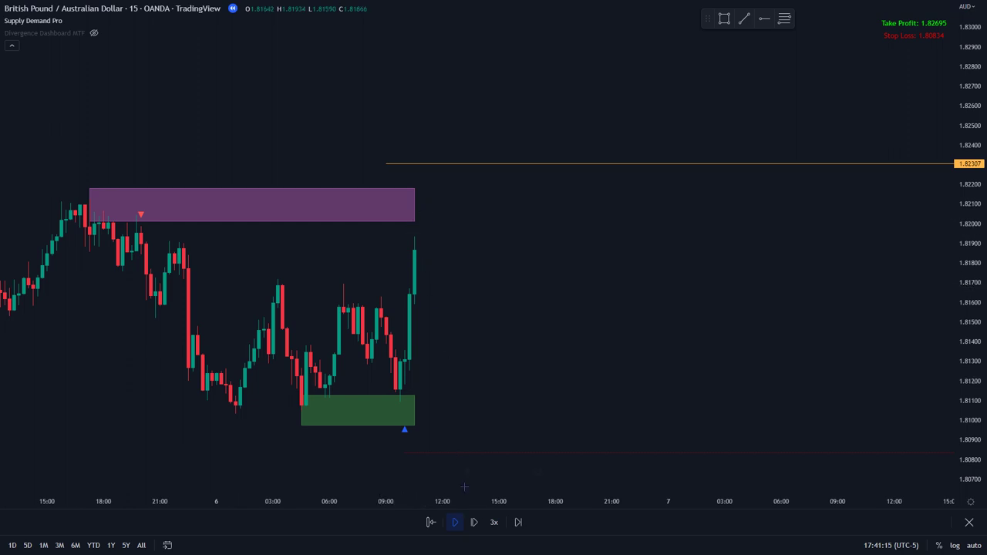
click(475, 523)
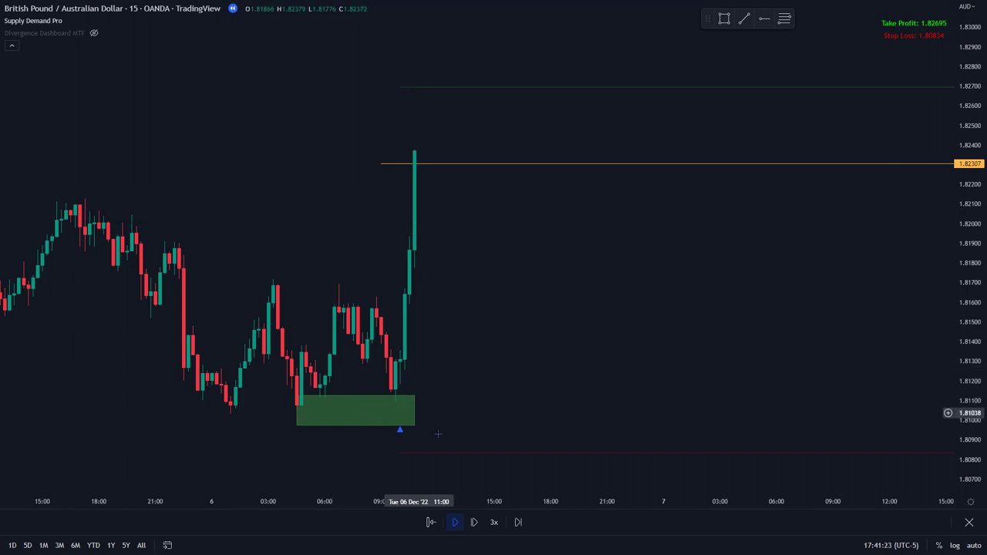
click(473, 521)
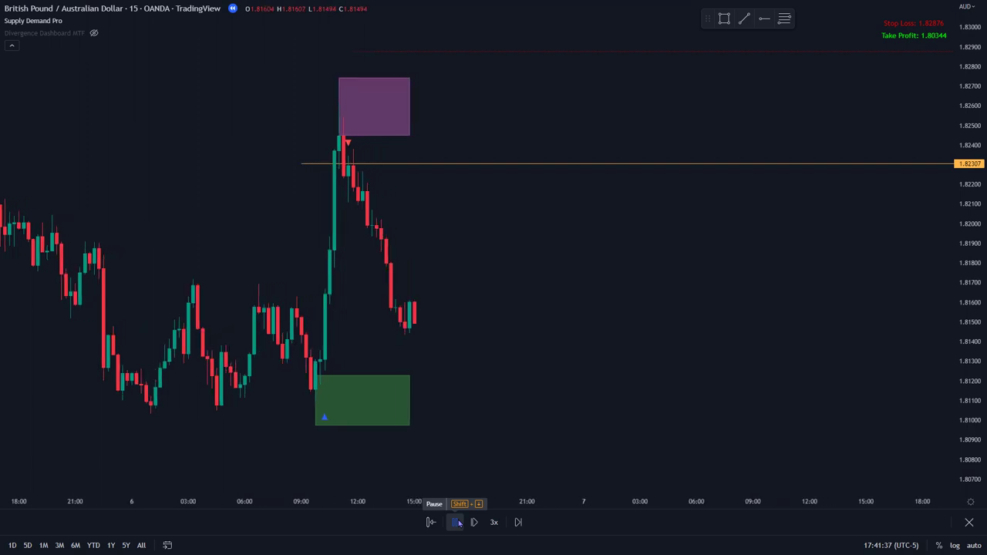
click(458, 523)
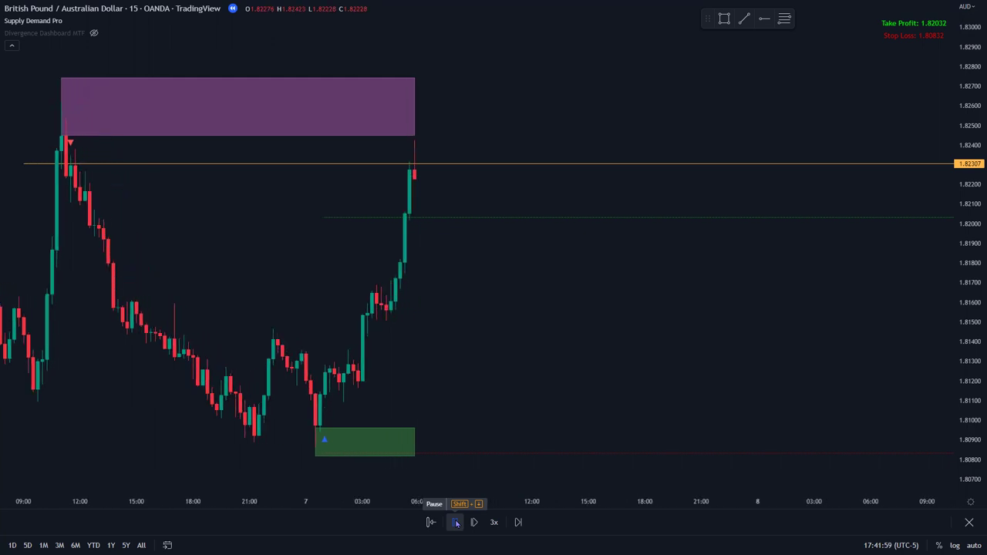
click(456, 524)
click(456, 524)
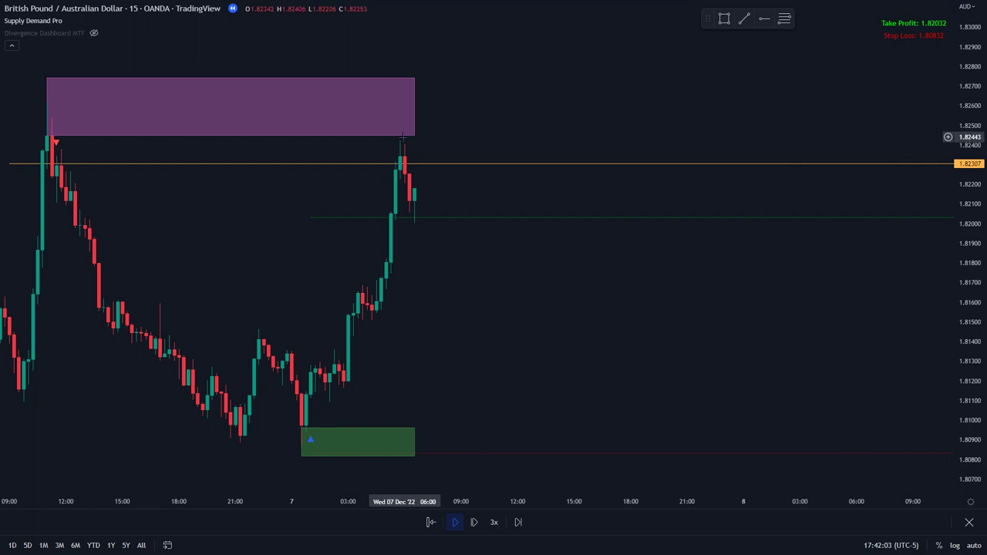
Step: Examine the 7 December retest against the ray and supply zone, and switch the chart to the 5-minute interval
drag(272, 250, 352, 255)
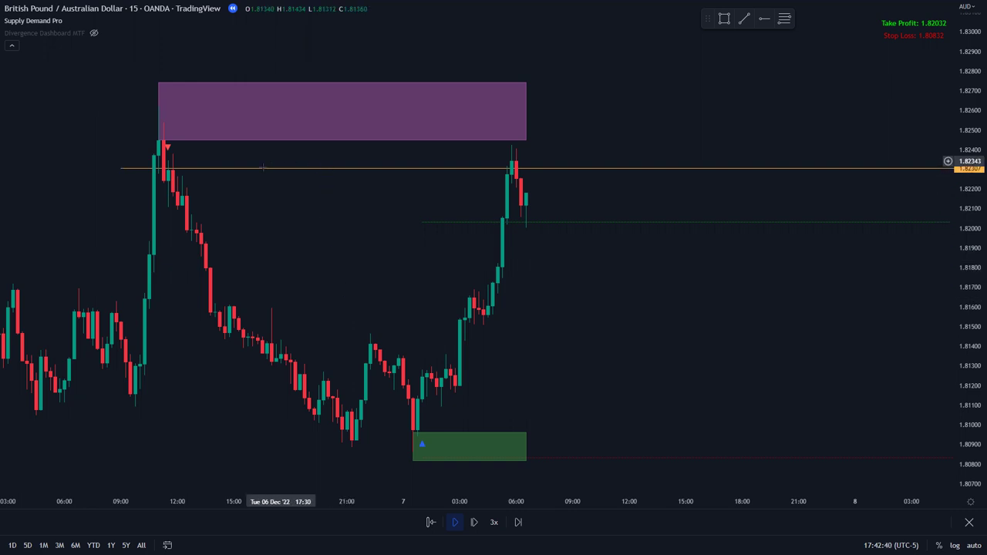
click(315, 168)
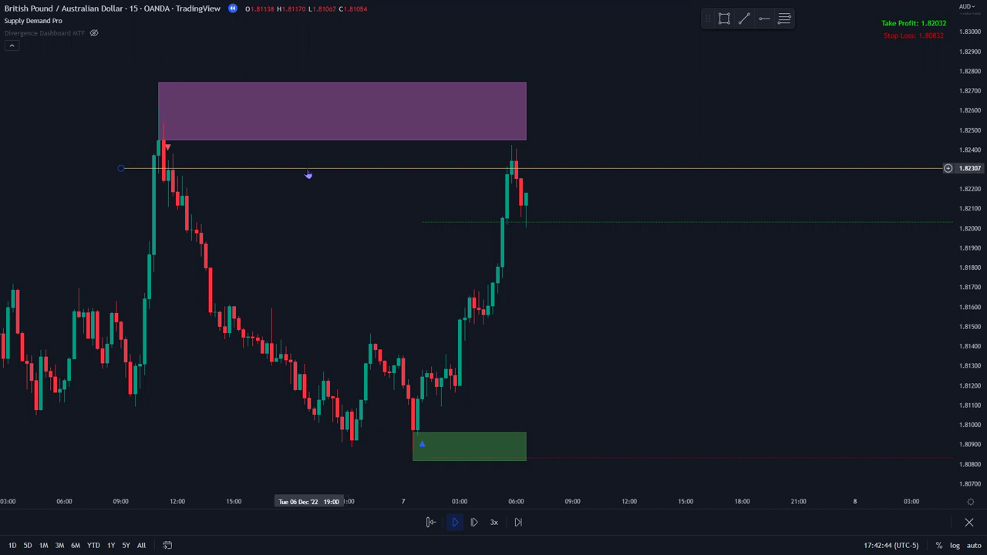
drag(307, 175, 297, 171)
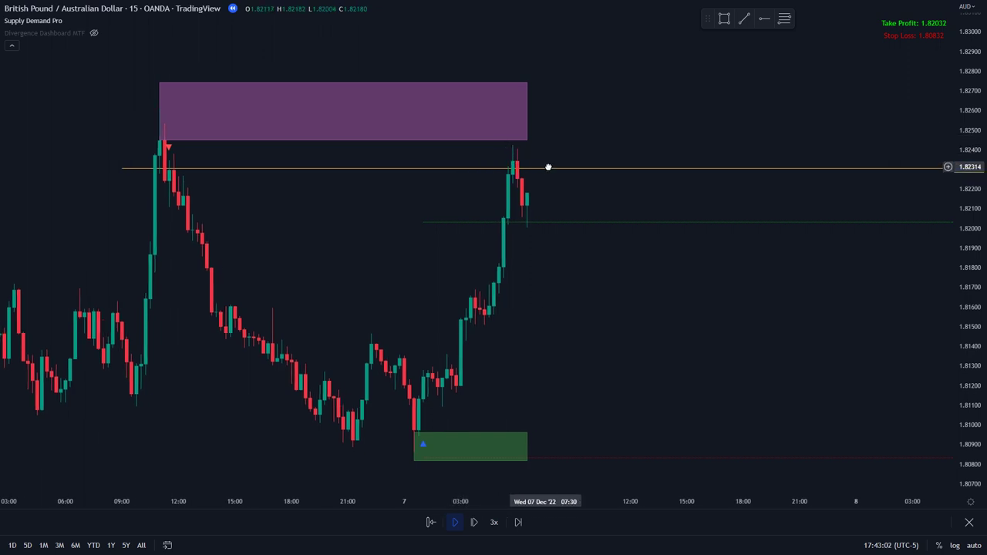
scroll(551, 168, left, 1)
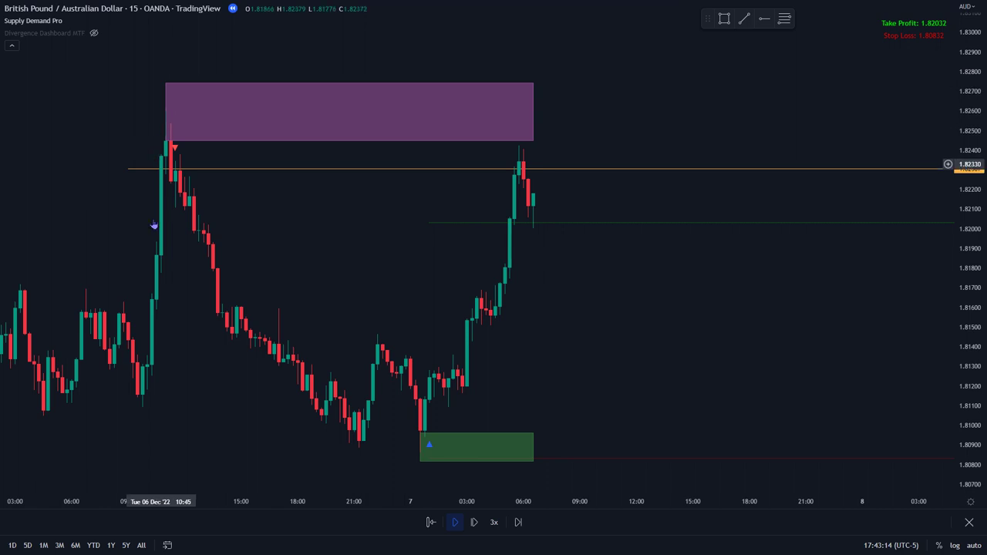
scroll(246, 147, down, 1)
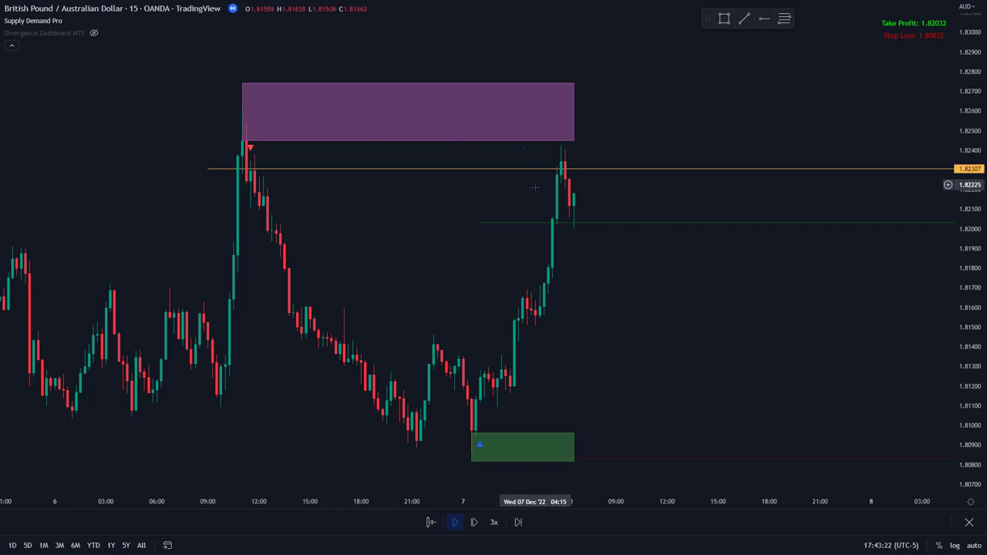
scroll(543, 175, right, 2)
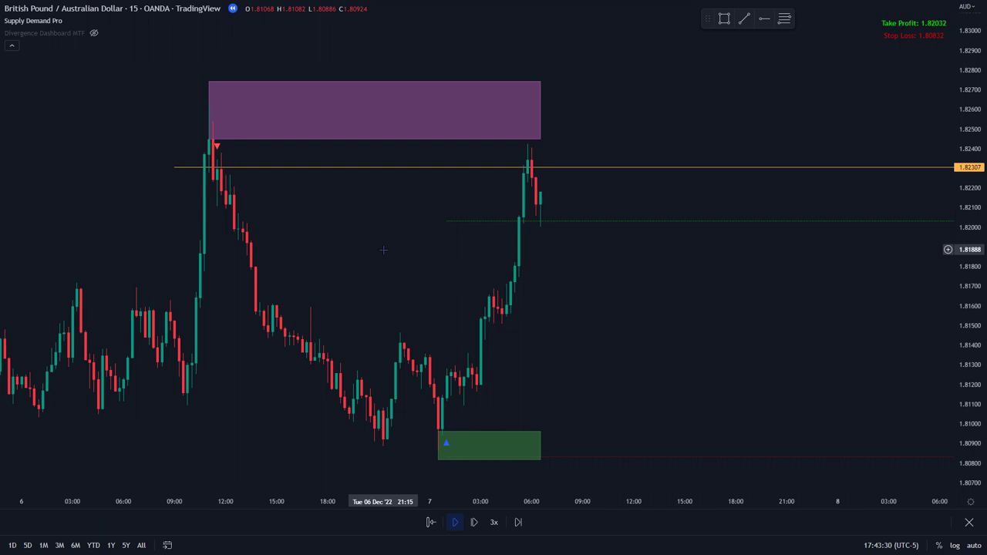
text(5)
key(Return)
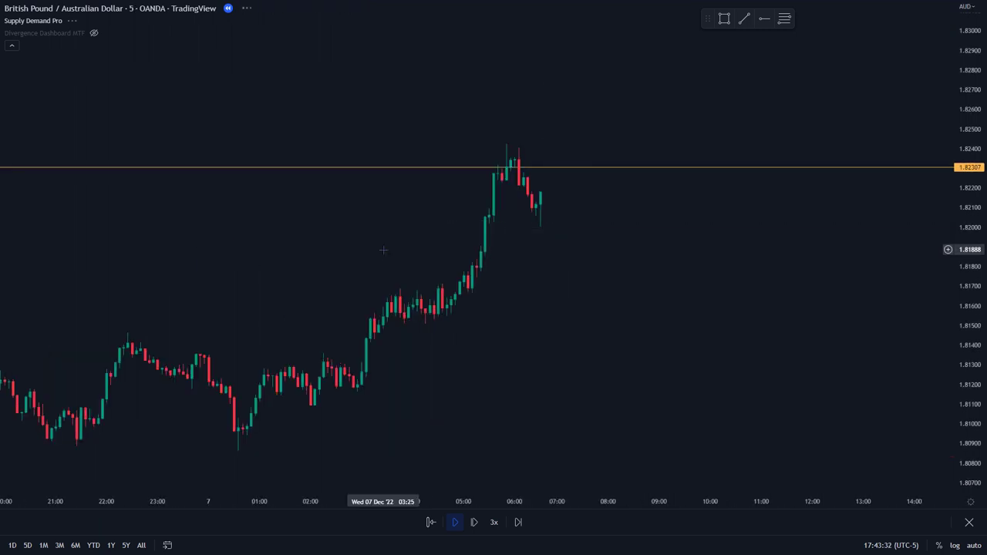
Step: Play the 5-minute replay forward to about 07:45 on 7 December, past the second retest of the ray
scroll(383, 250, down, 4)
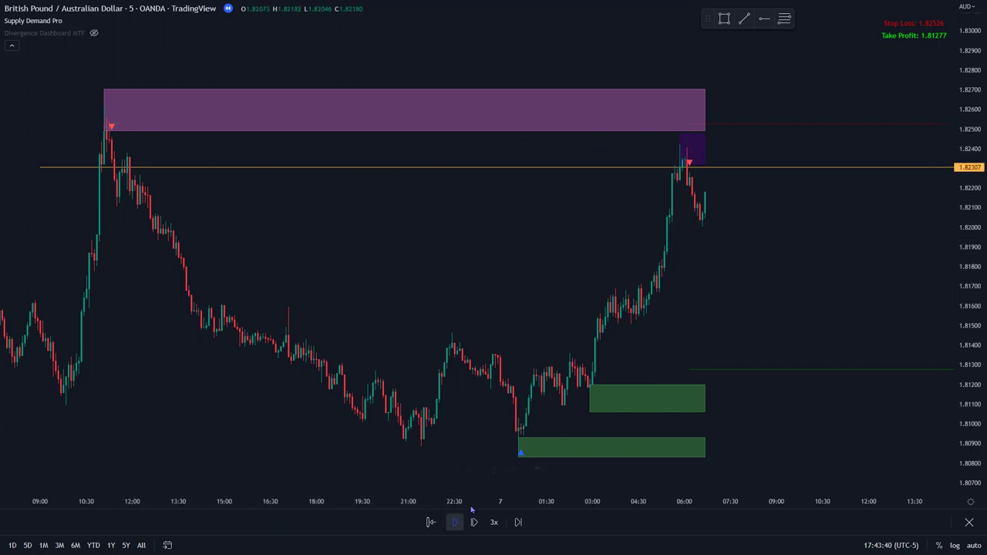
scroll(602, 323, up, 2)
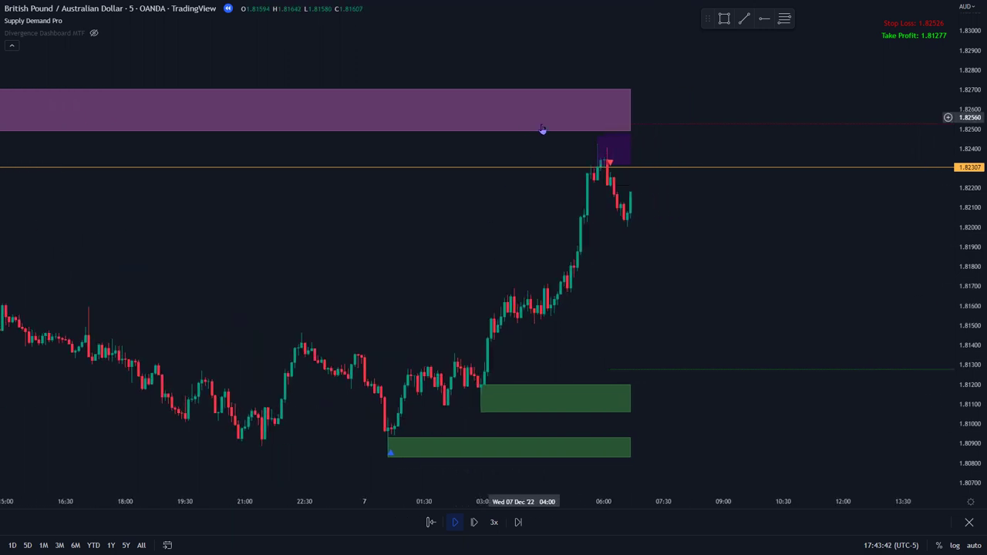
scroll(578, 224, up, 2)
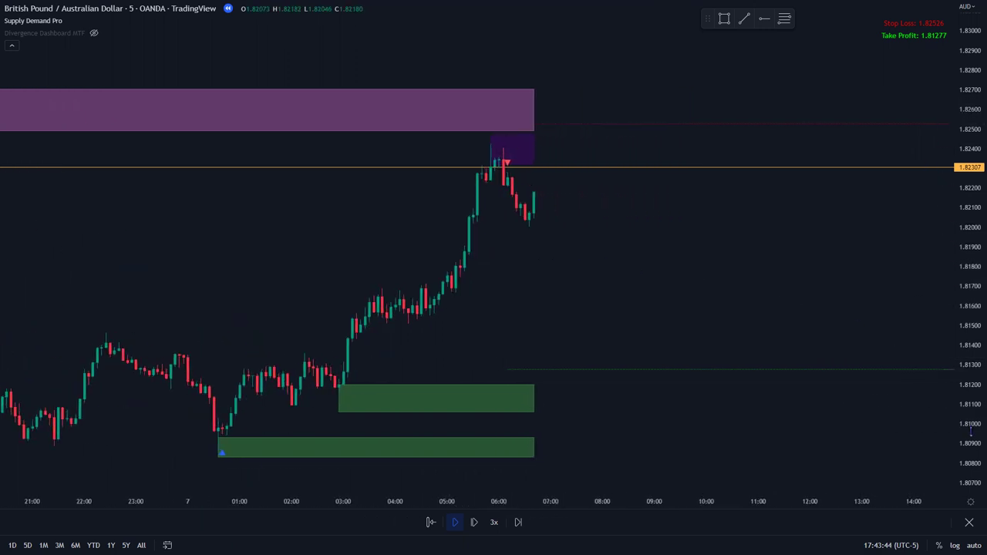
drag(588, 220, 604, 337)
scroll(604, 337, up, 3)
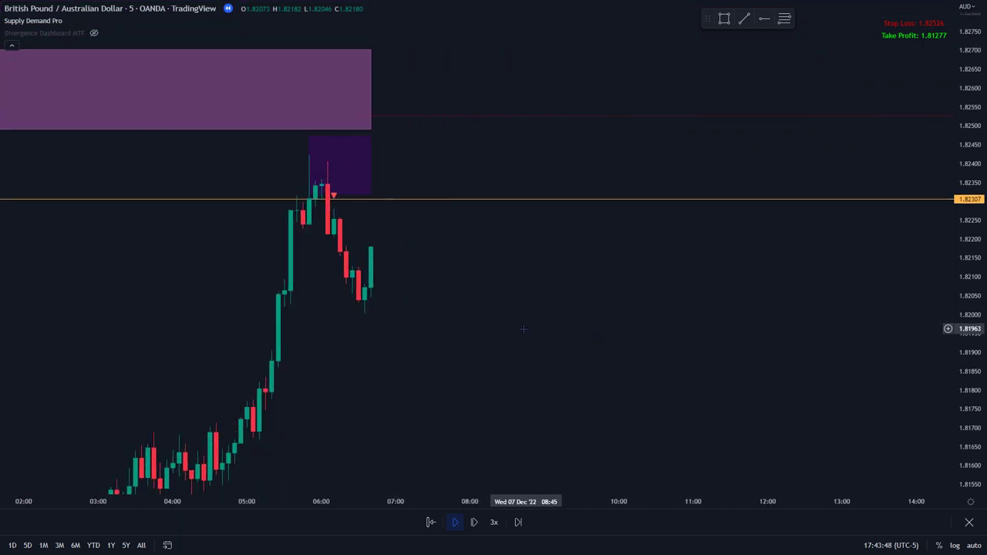
drag(475, 309, 616, 345)
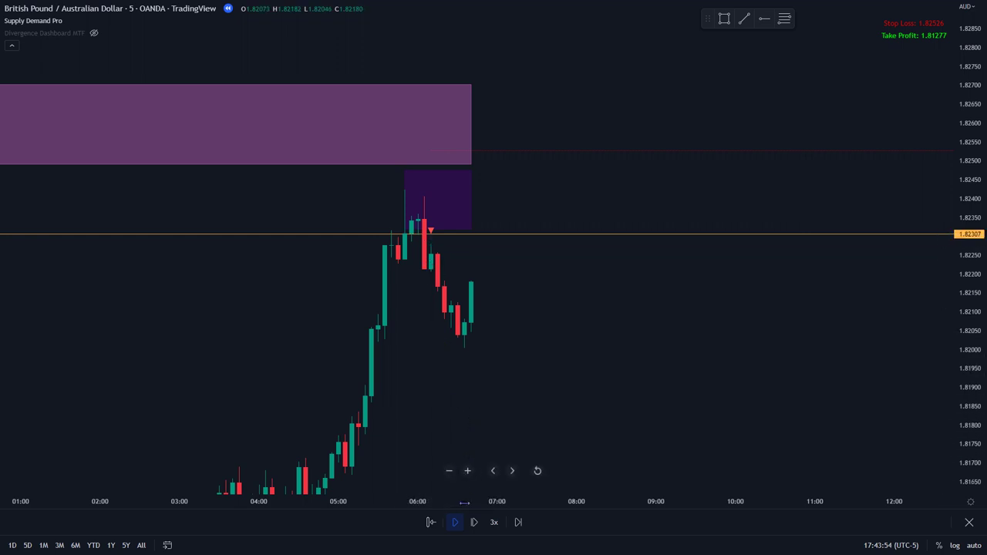
click(457, 522)
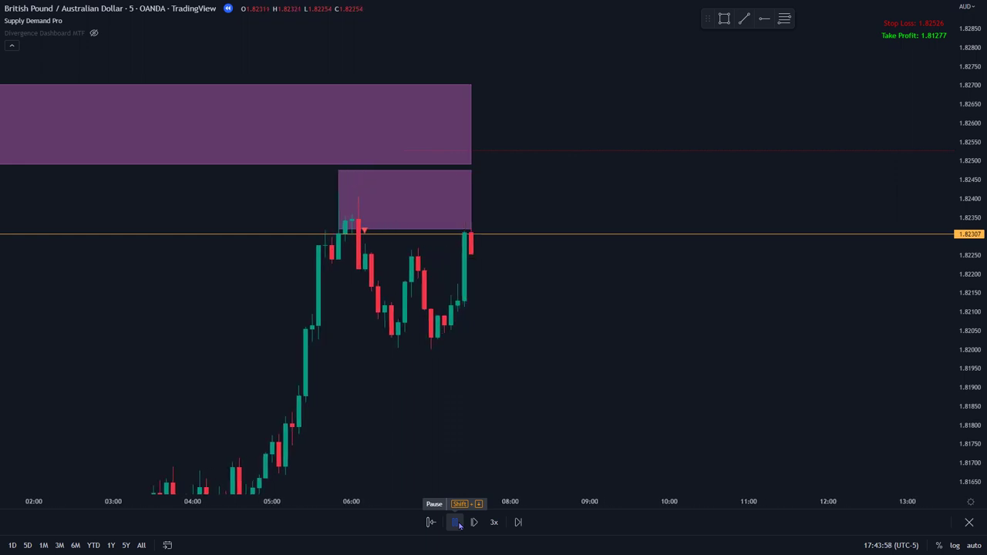
click(457, 523)
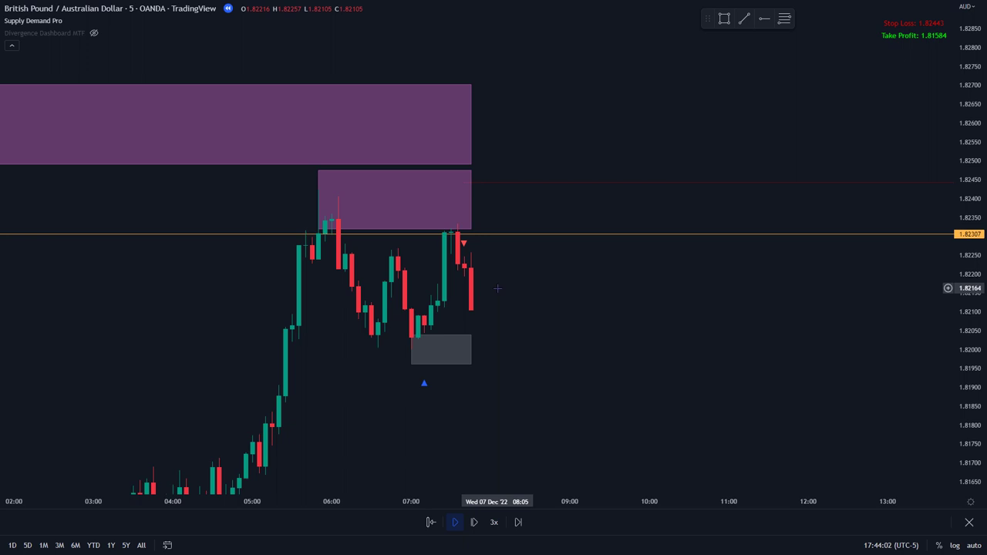
Step: Move the horizontal ray to the 7 December 05:50 candle at about 1.8232, along the lower edge of the smaller supply zone
scroll(462, 309, down, 1)
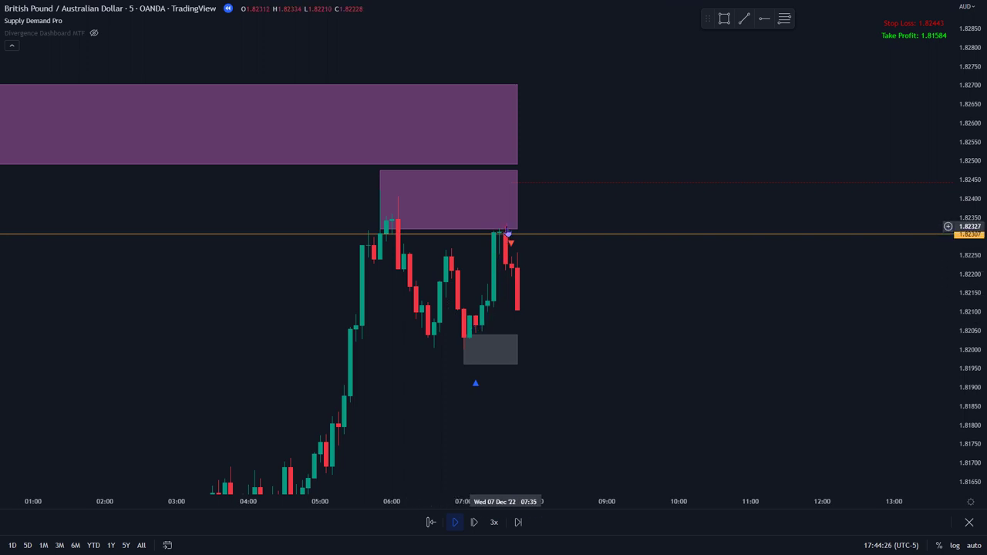
drag(548, 269, 628, 291)
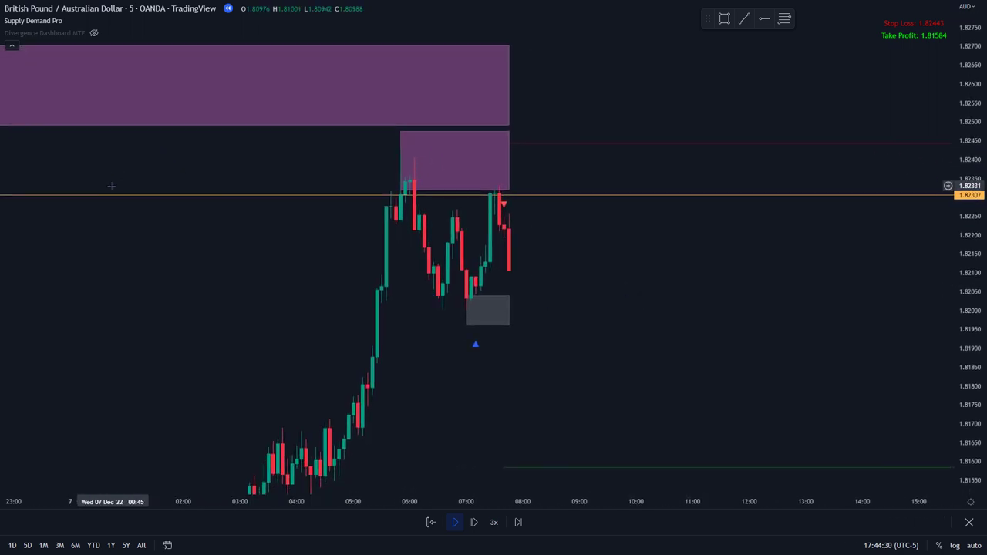
mouse_move(106, 198)
mouse_down()
mouse_move(180, 180)
mouse_move(753, 195)
mouse_up()
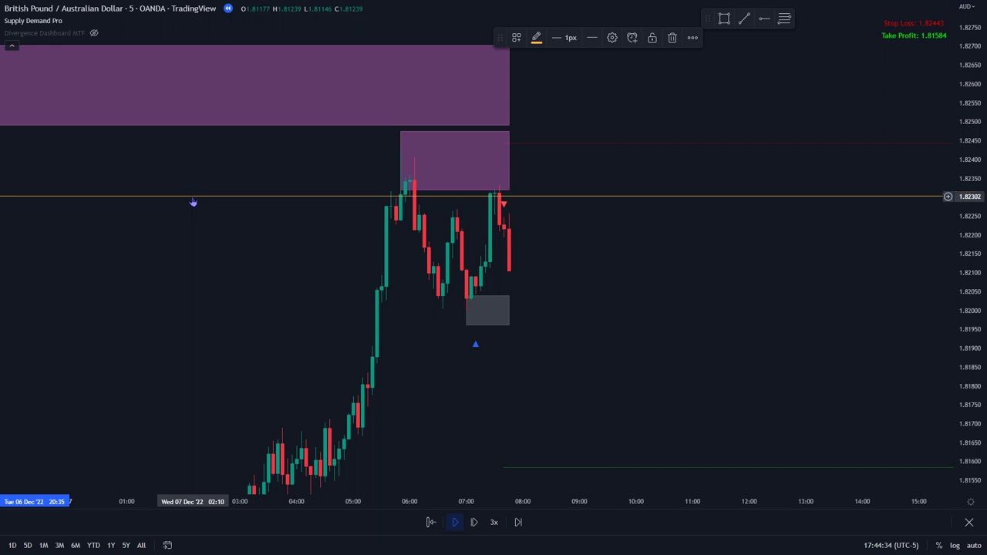
drag(192, 202, 719, 190)
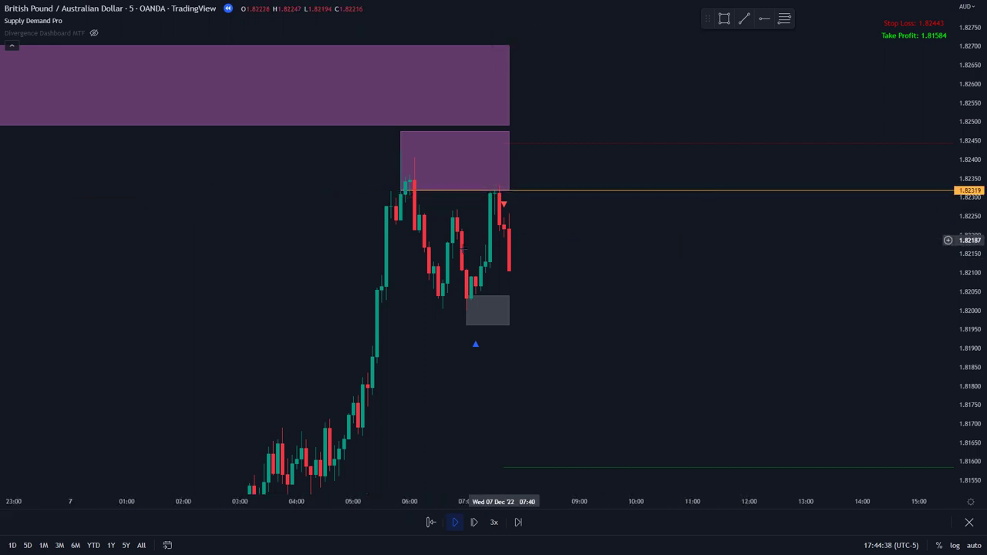
click(402, 192)
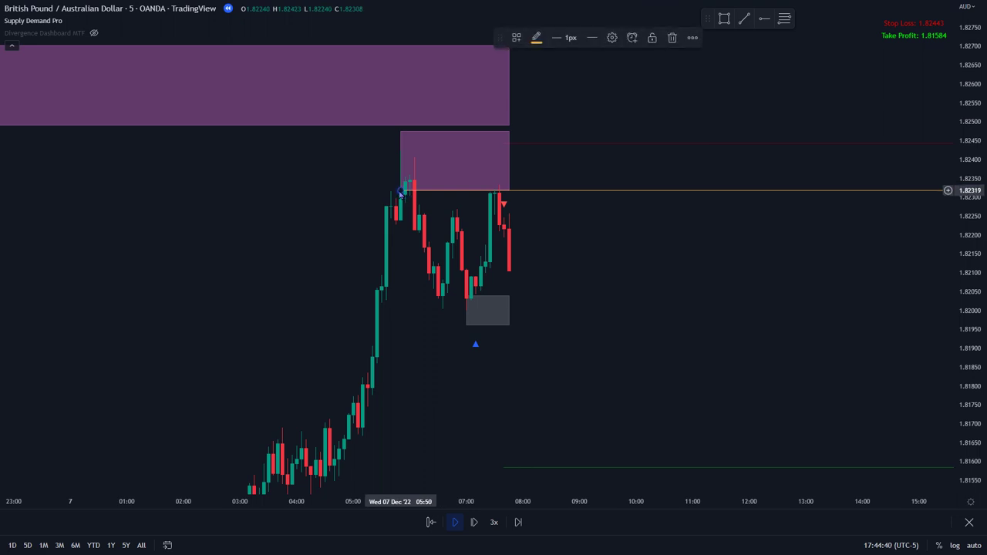
drag(400, 193, 400, 192)
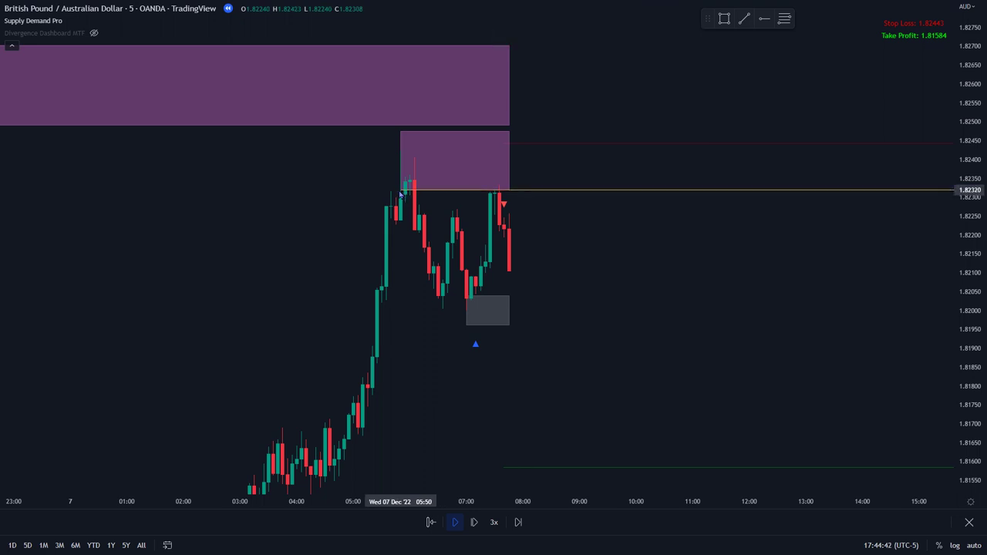
Step: Hide the Supply Demand Pro indicator and compare the 6 December high with the 7 December highs around the horizontal ray
click(400, 193)
click(615, 251)
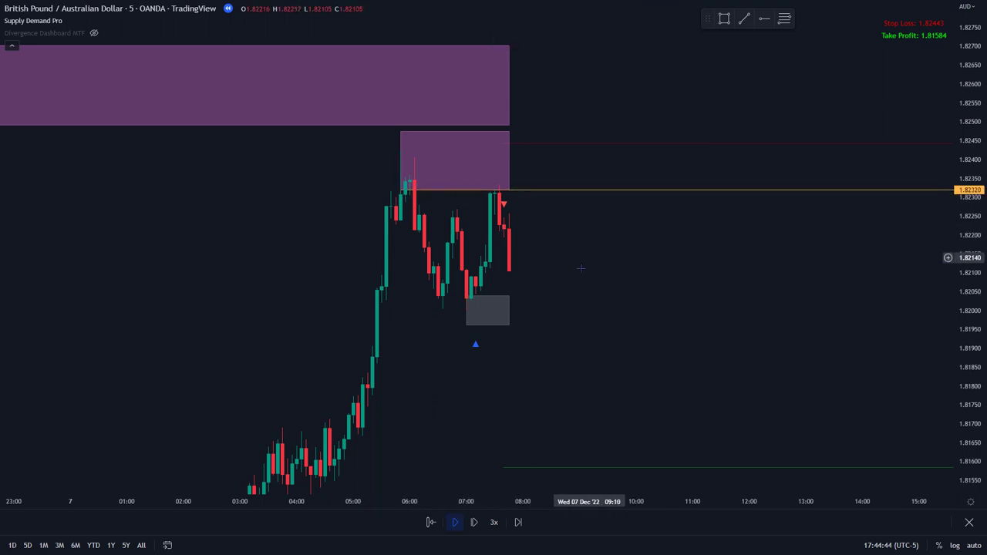
scroll(571, 278, down, 2)
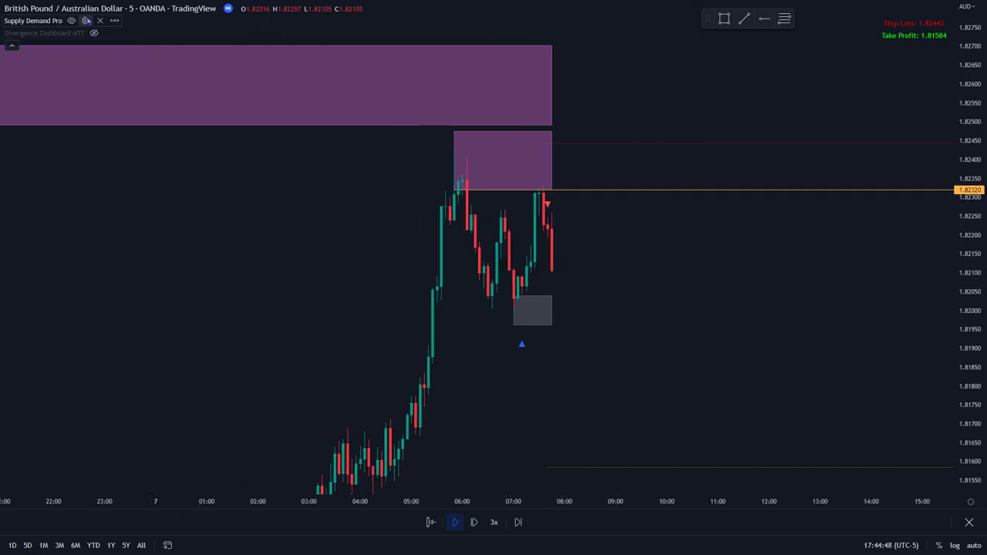
click(72, 21)
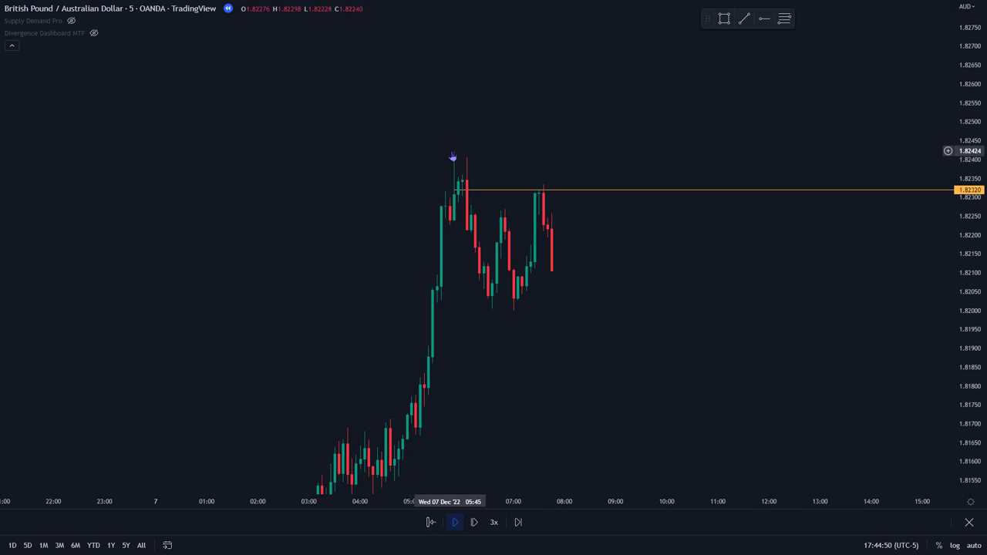
scroll(457, 157, down, 8)
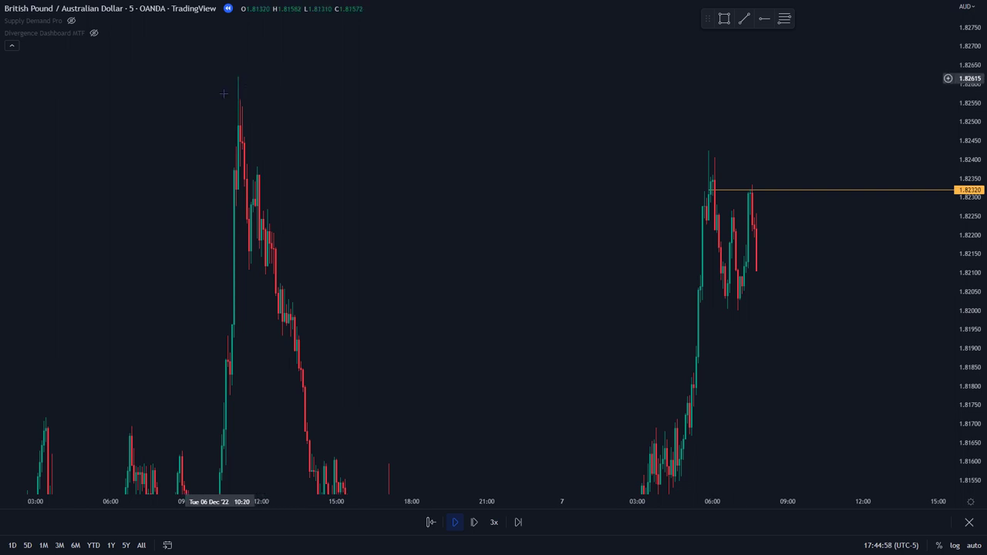
scroll(596, 312, up, 5)
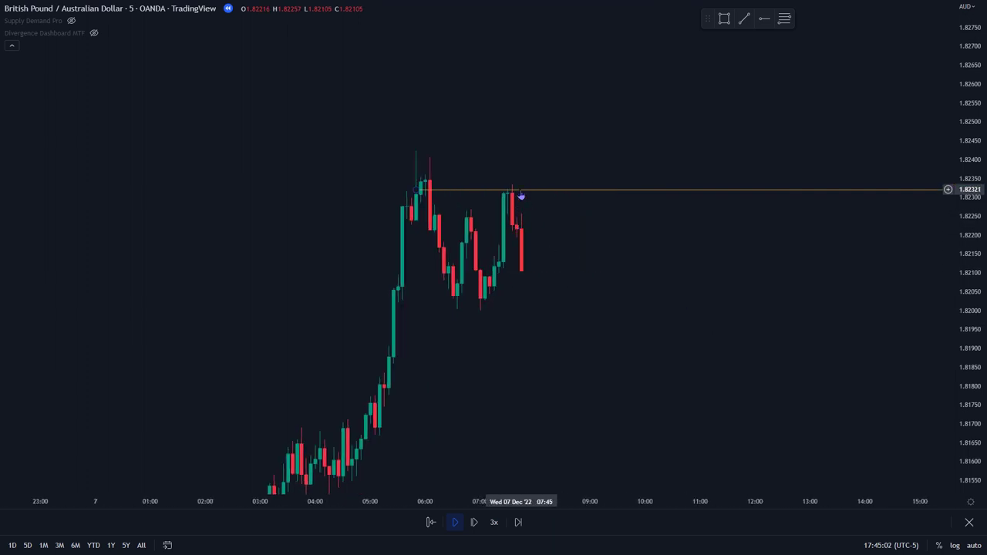
Step: Play the 5-minute replay forward to about 12:15 on 7 December to follow the decline from the ray
drag(597, 346, 558, 319)
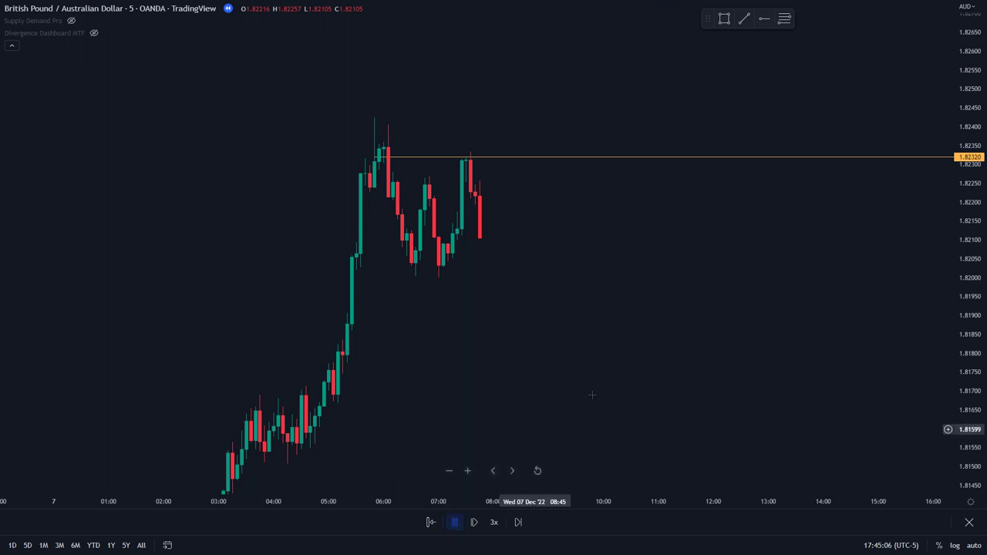
scroll(740, 370, down, 2)
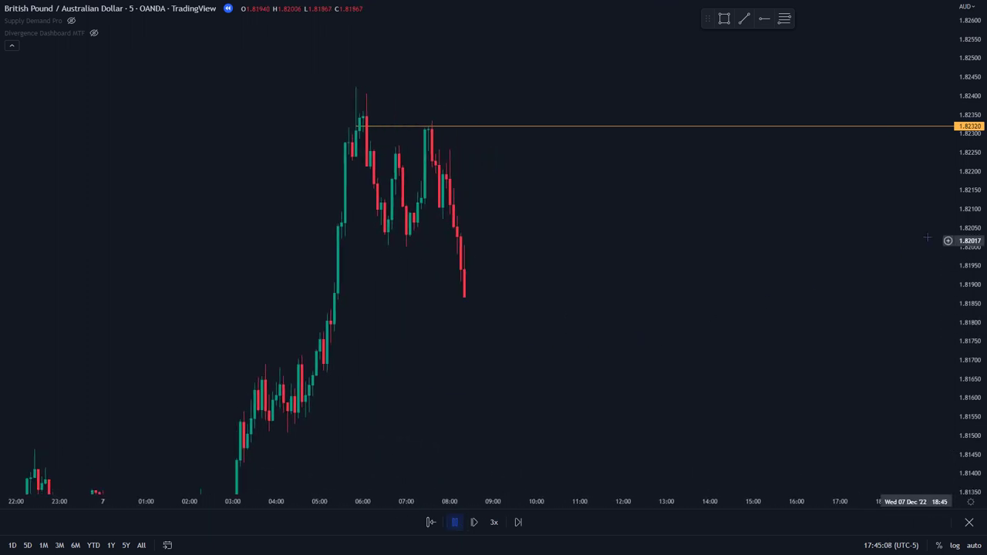
scroll(789, 407, down, 3)
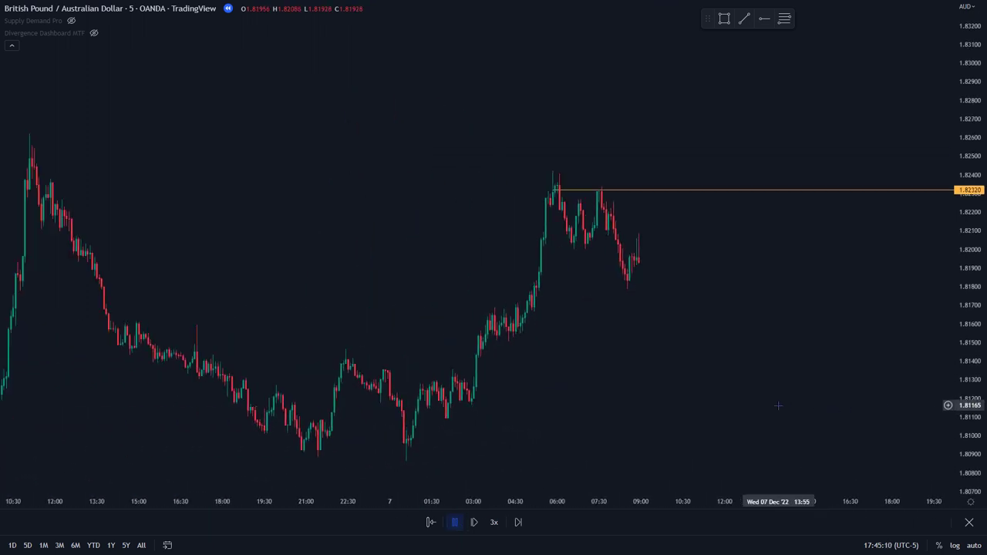
drag(778, 406, 514, 359)
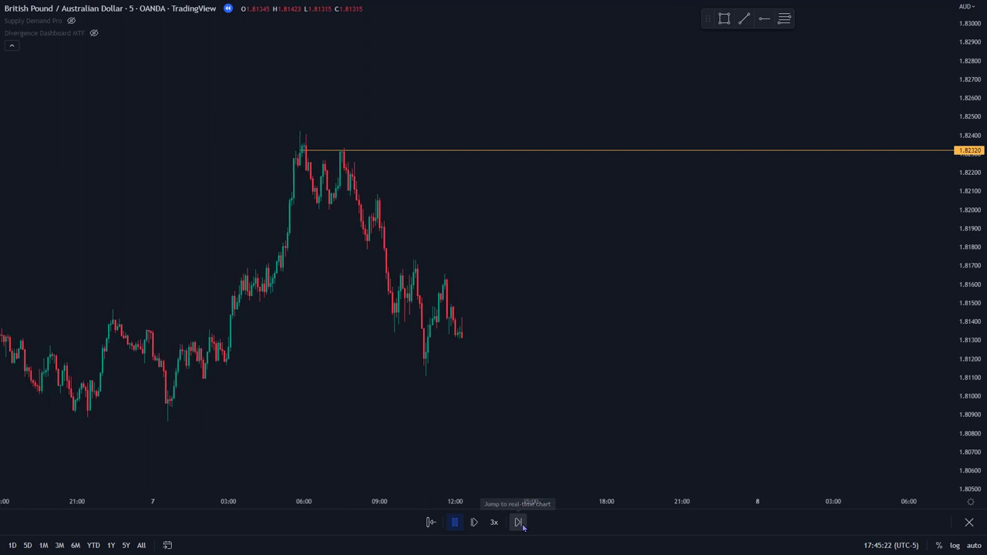
Step: Advance the replay to the latest candles and bring the full decline from the 6 December high through 9 December into view
click(519, 522)
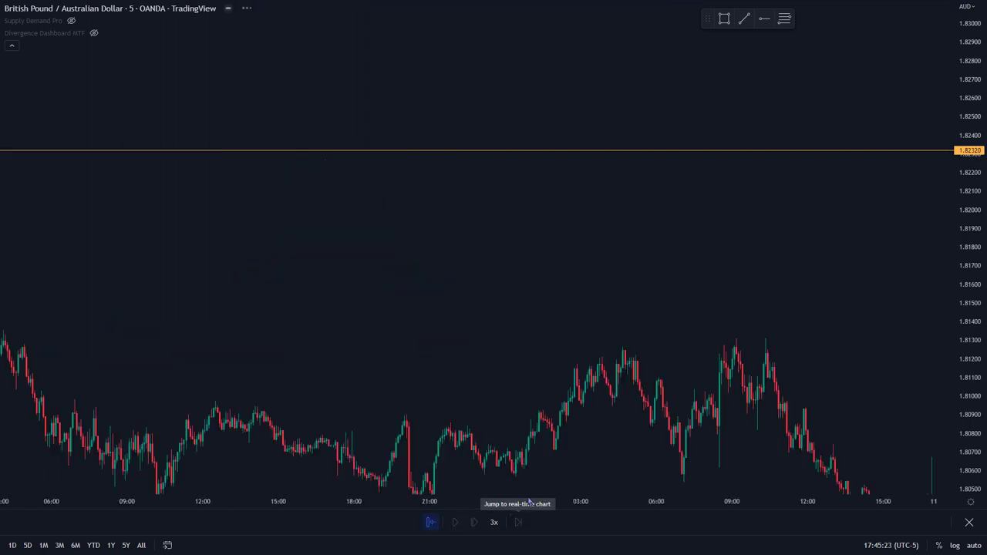
click(854, 350)
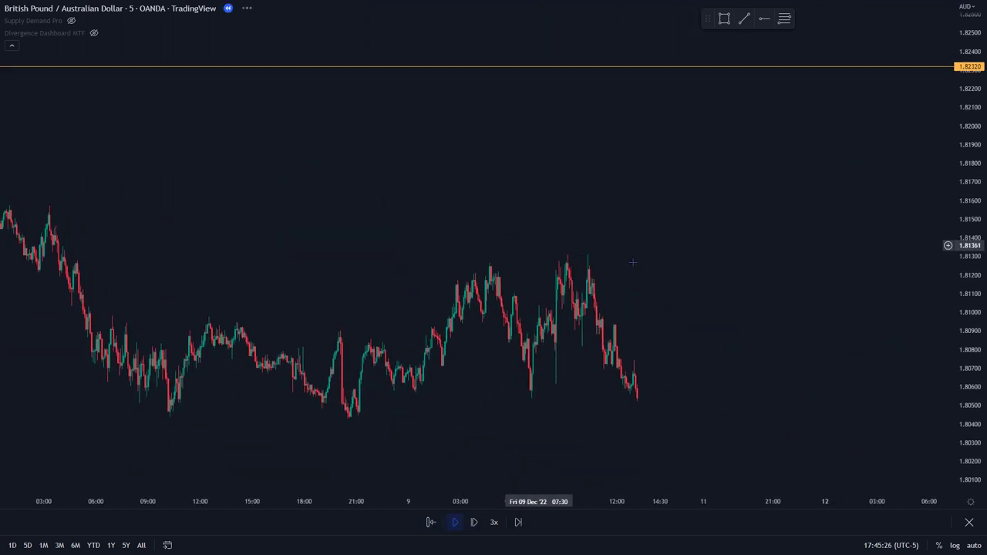
click(519, 522)
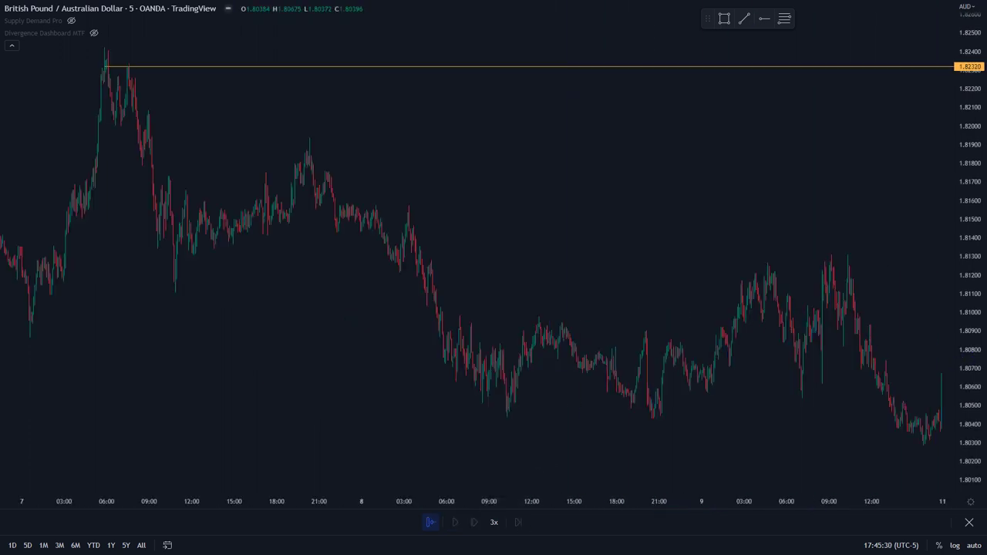
click(940, 366)
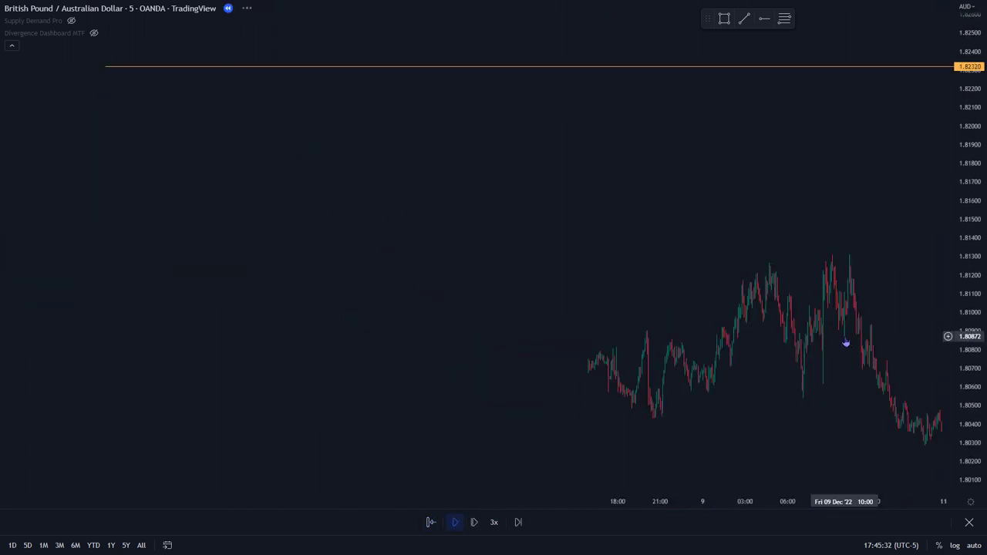
scroll(775, 333, down, 5)
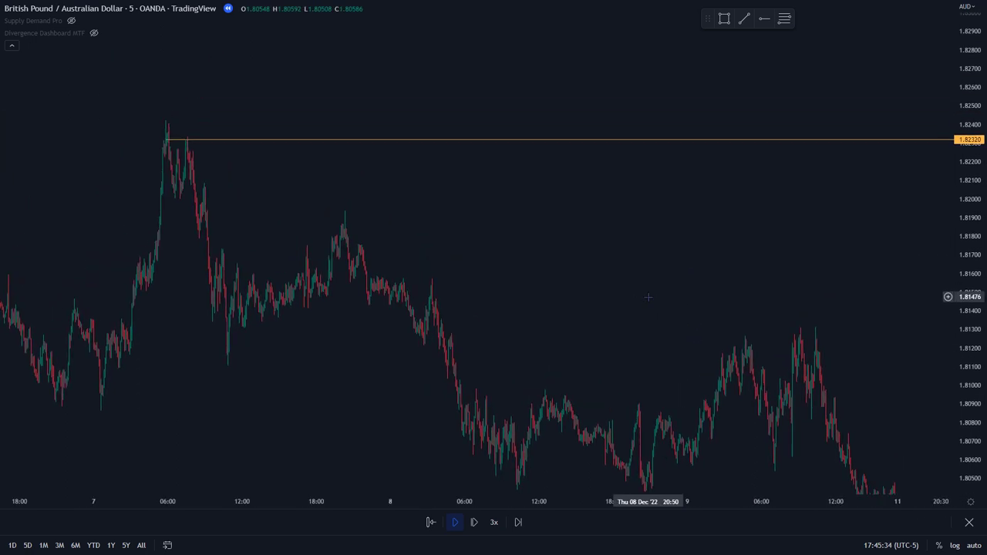
scroll(650, 299, down, 4)
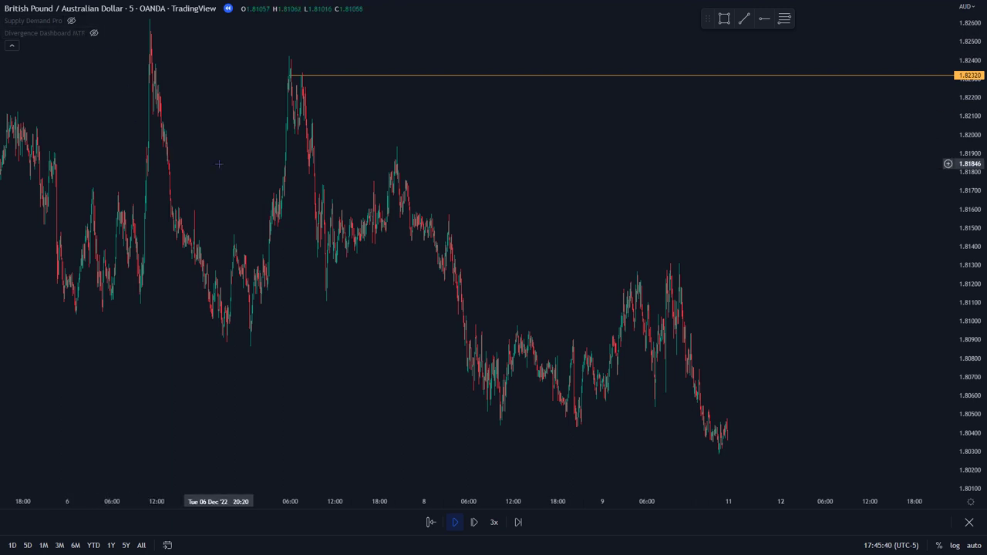
Step: Switch the chart to the 1-hour interval
text(1H)
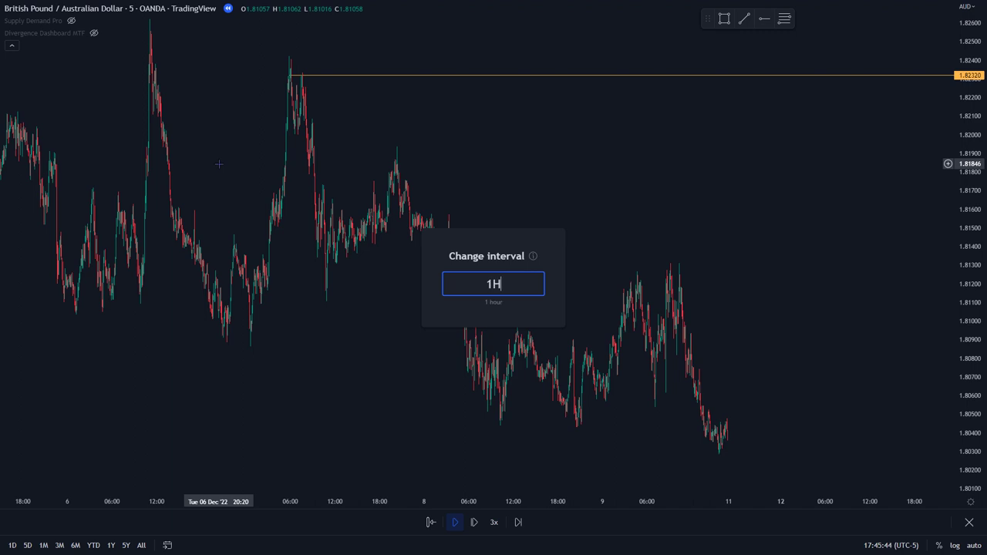
key(Return)
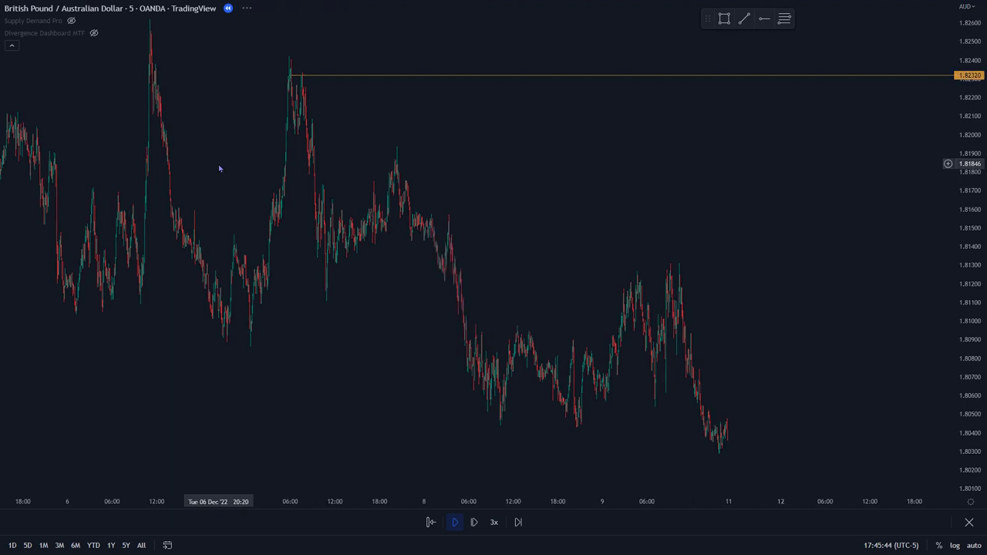
scroll(498, 200, up, 5)
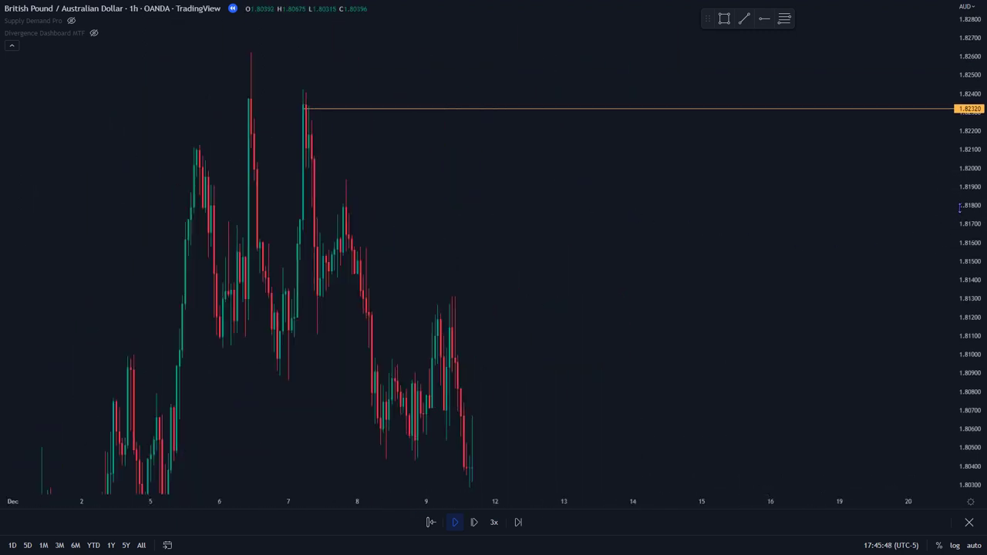
scroll(391, 308, up, 3)
Step: Exit the replay and place a short position with its entry on the horizontal ray at about 1.8232, starting on 7 December
drag(363, 303, 604, 291)
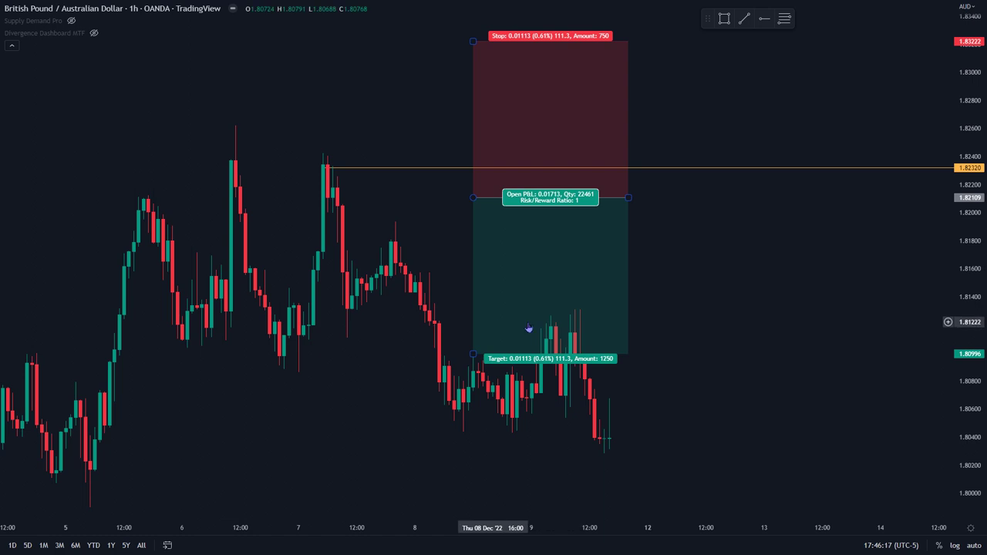
scroll(962, 218, down, 2)
scroll(832, 347, down, 4)
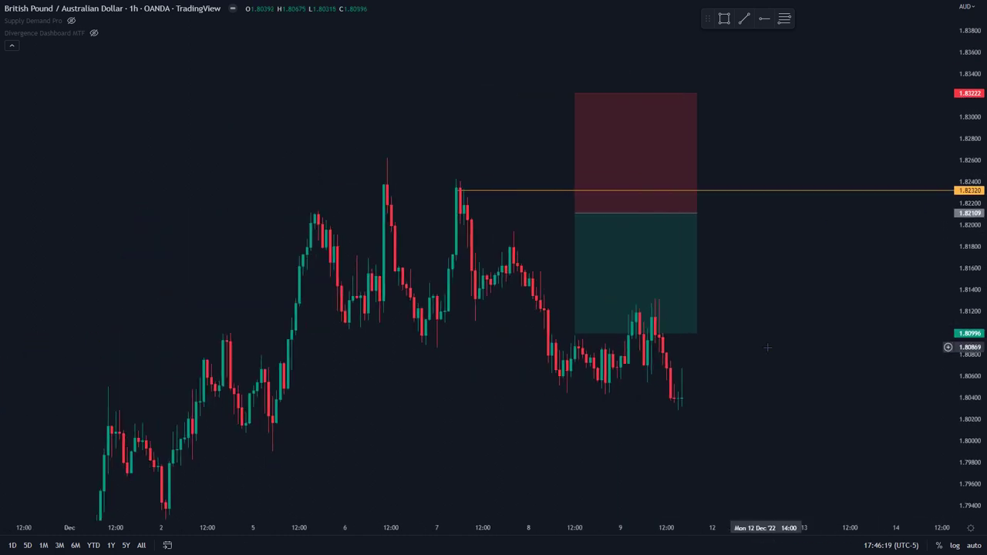
drag(514, 282, 548, 344)
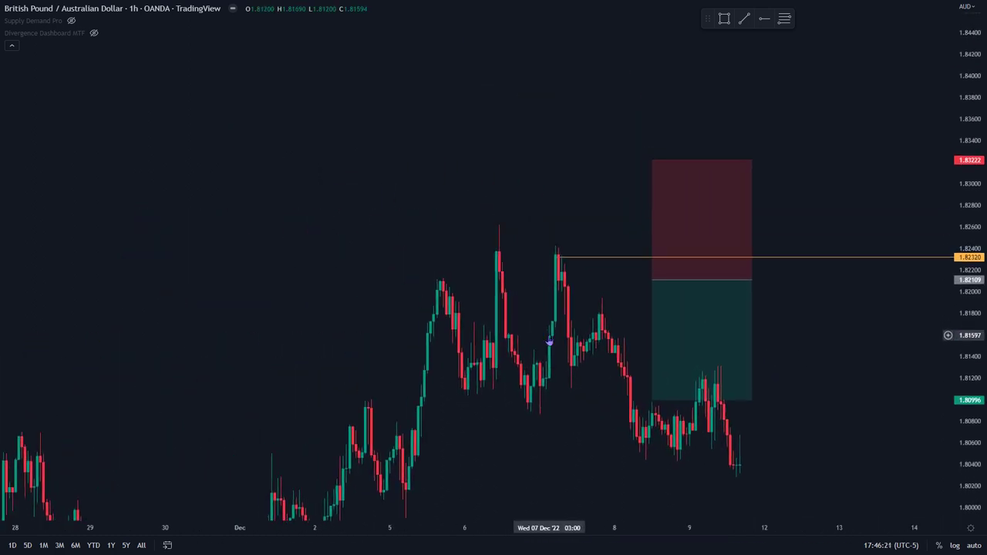
scroll(548, 344, up, 3)
drag(759, 339, 826, 236)
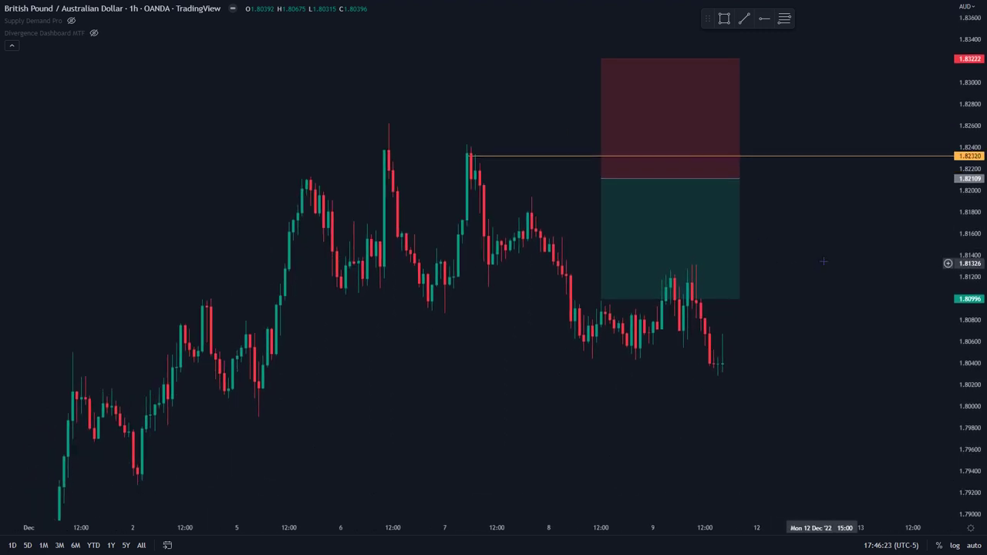
click(676, 177)
drag(676, 177, 583, 151)
scroll(956, 327, up, 2)
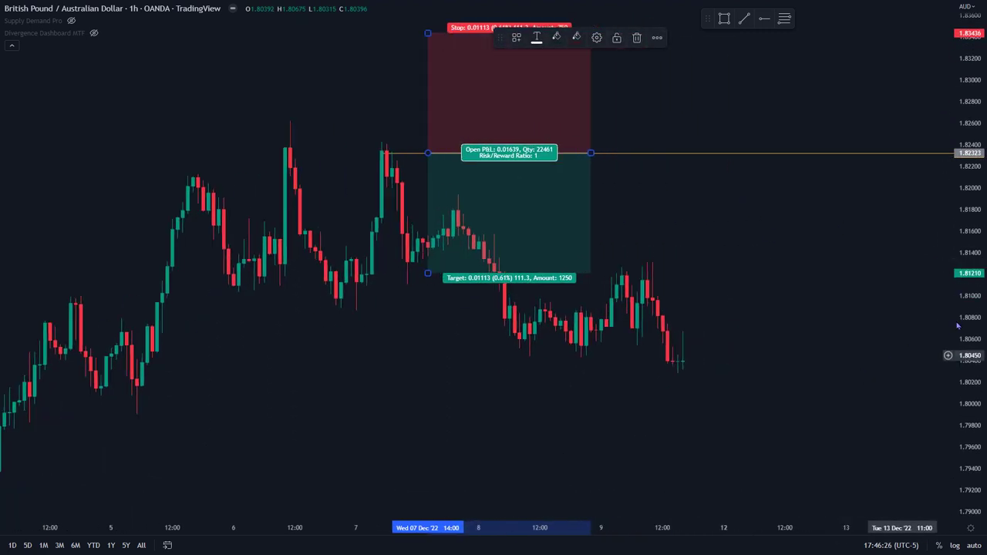
click(893, 267)
scroll(706, 137, down, 2)
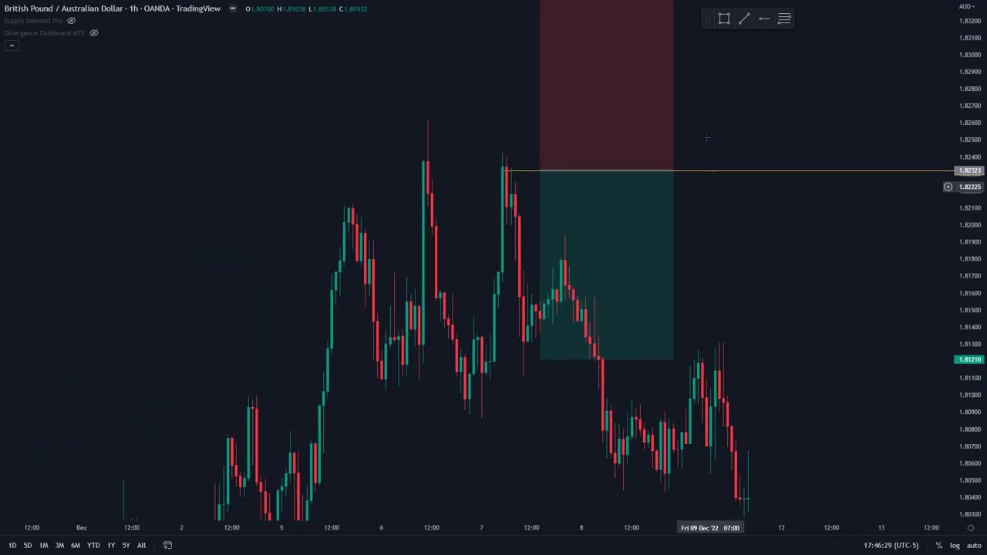
Step: Set the short position's stop to 1.82642 above the 6 December high and extend its start back to 6 December 22:00
drag(705, 137, 676, 173)
click(563, 28)
drag(511, 19, 510, 153)
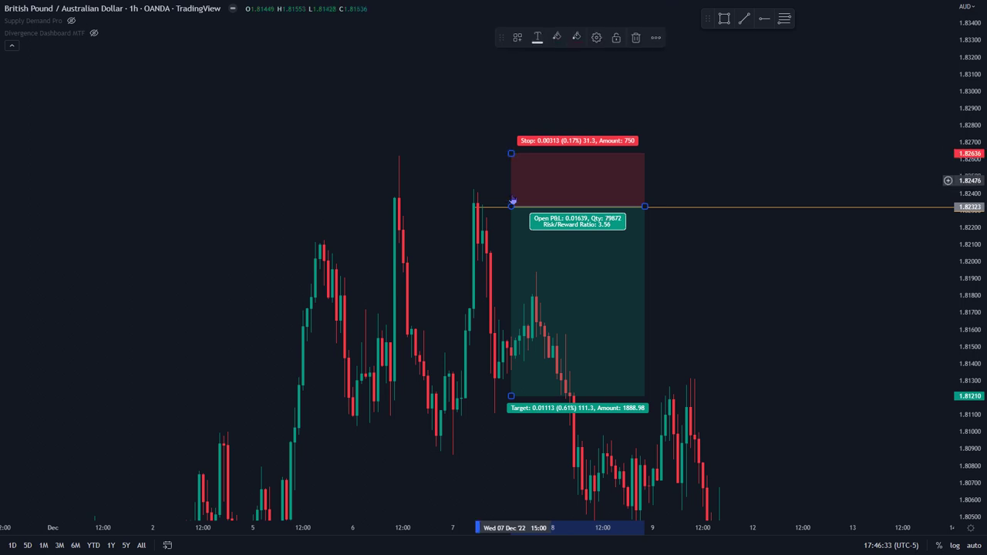
drag(510, 209, 444, 210)
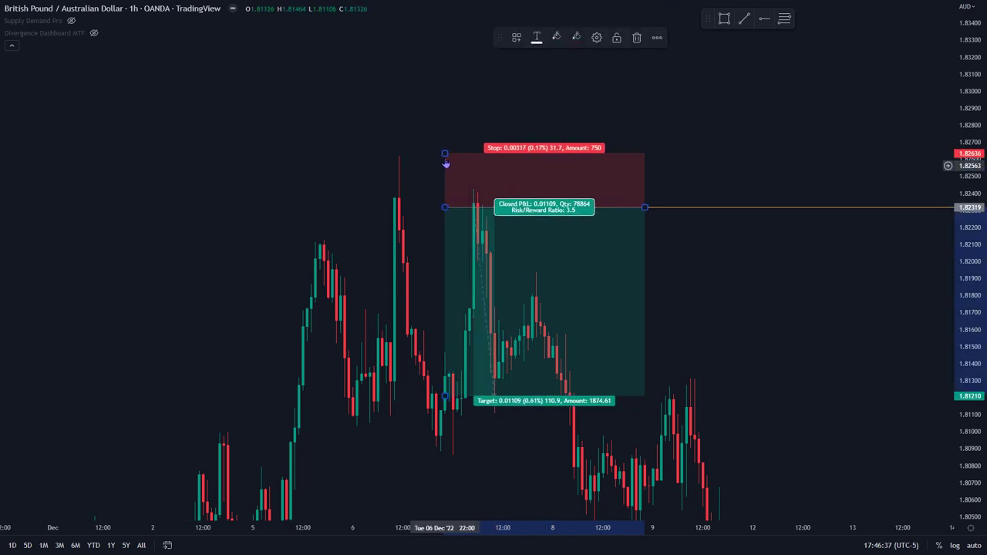
drag(444, 153, 434, 152)
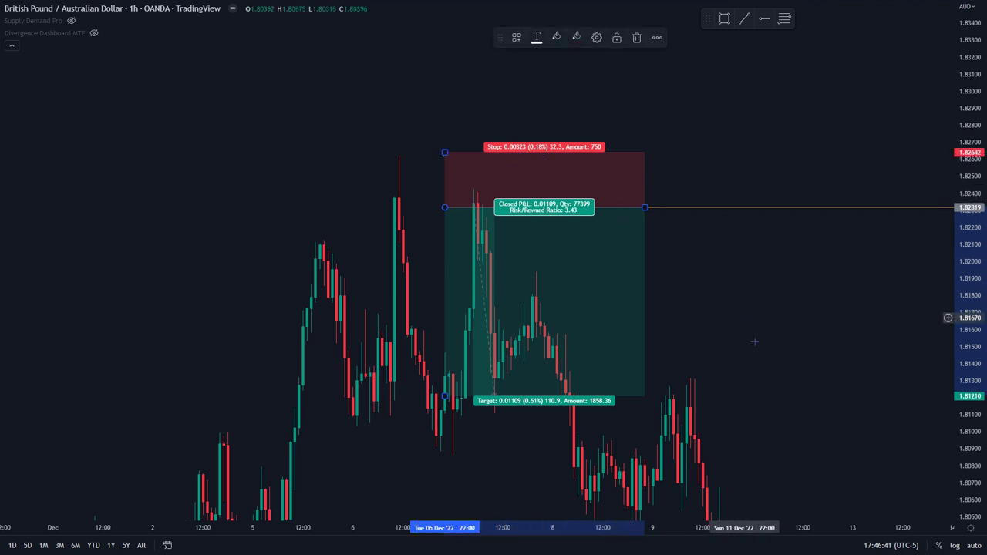
click(762, 309)
Step: Lower the short position's target to 1.80867, at the swing low that precedes the 7 December rally
scroll(761, 306, left, 3)
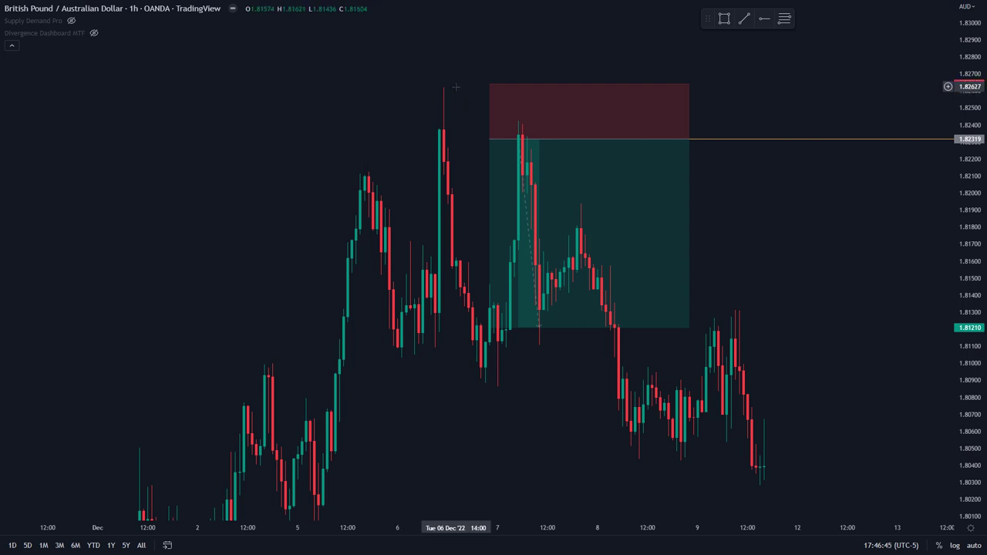
scroll(430, 79, left, 3)
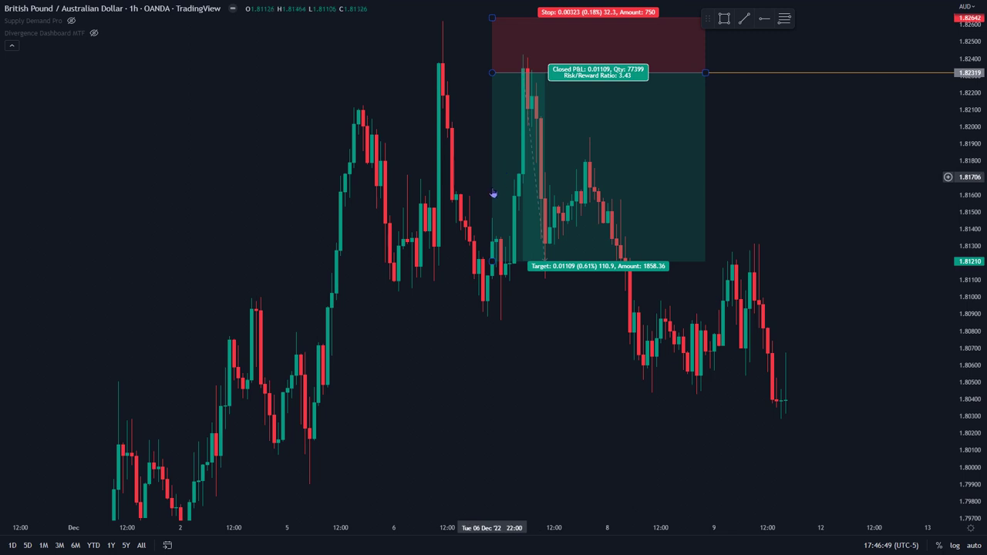
scroll(486, 231, right, 3)
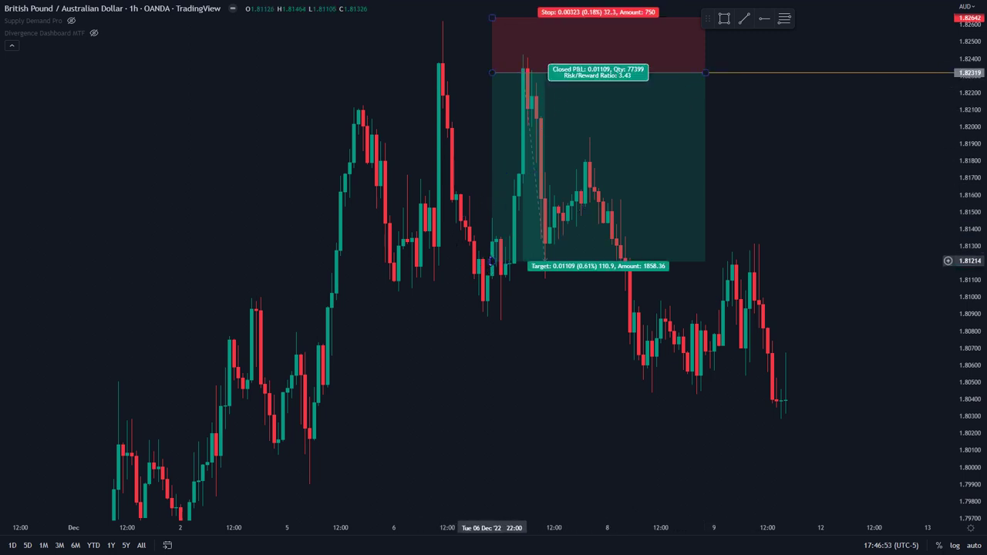
scroll(786, 274, right, 5)
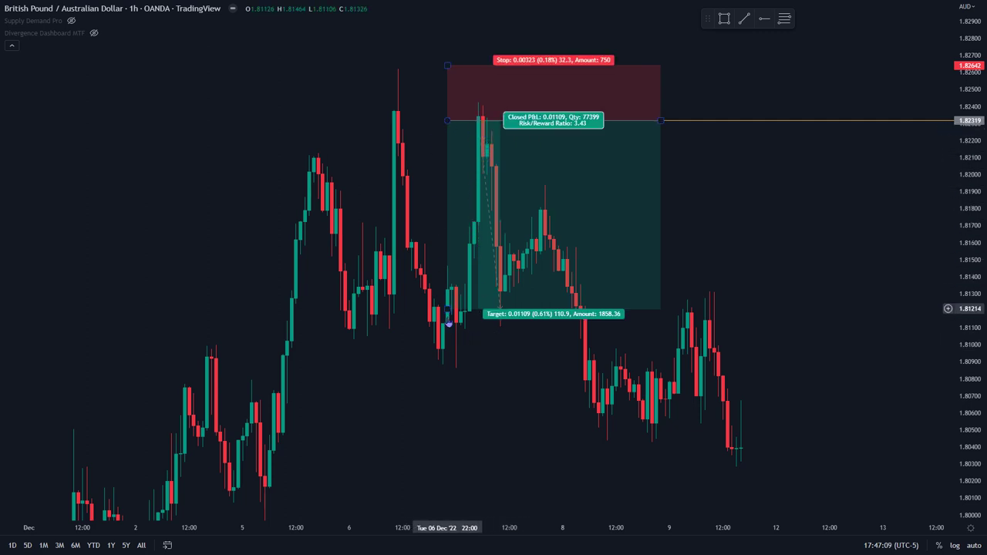
drag(447, 309, 448, 368)
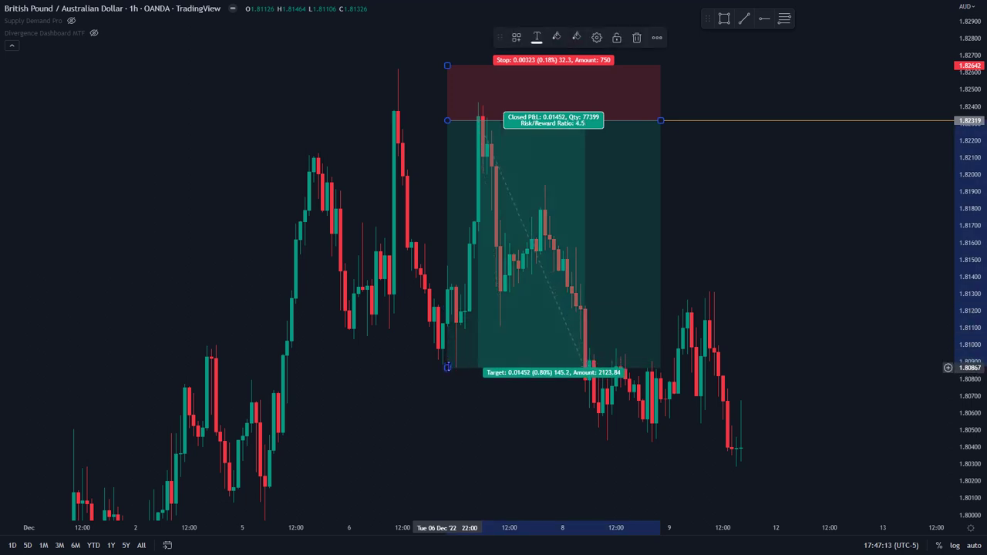
click(439, 347)
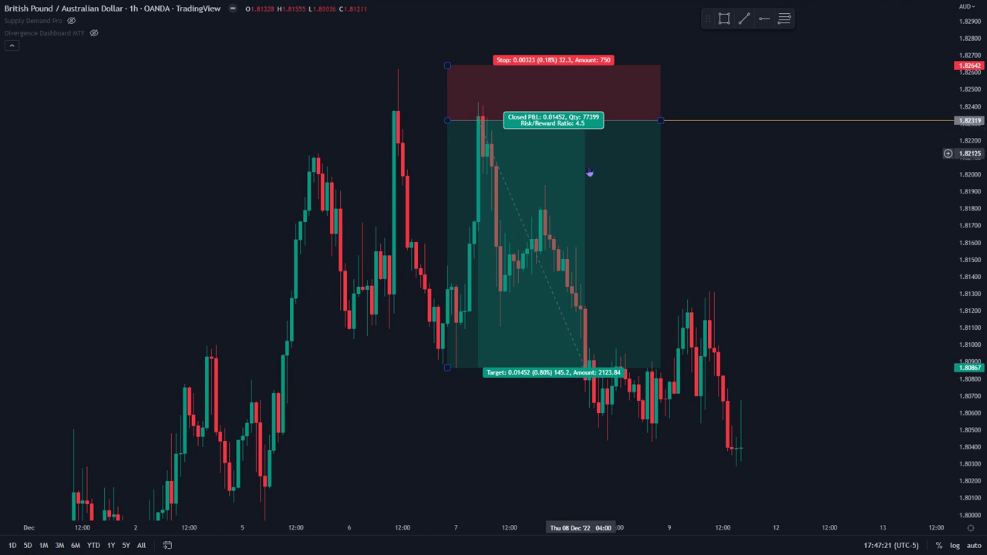
Step: Tighten the short position's stop to 1.82433, just above the 7 December high
scroll(597, 218, up, 3)
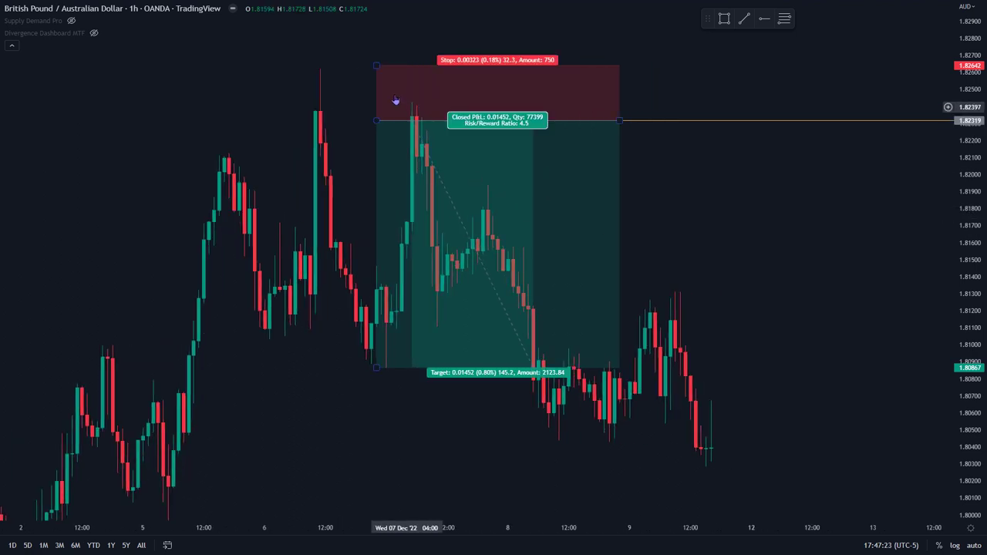
drag(376, 65, 381, 101)
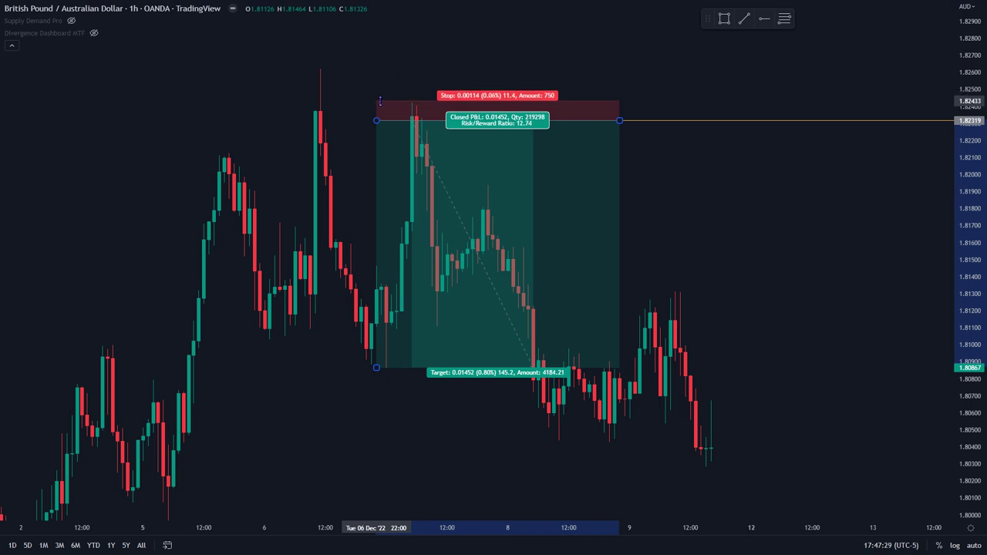
Step: Examine the short position against the surrounding price swings from late November to 9 December on the 1-hour chart
drag(380, 106, 380, 106)
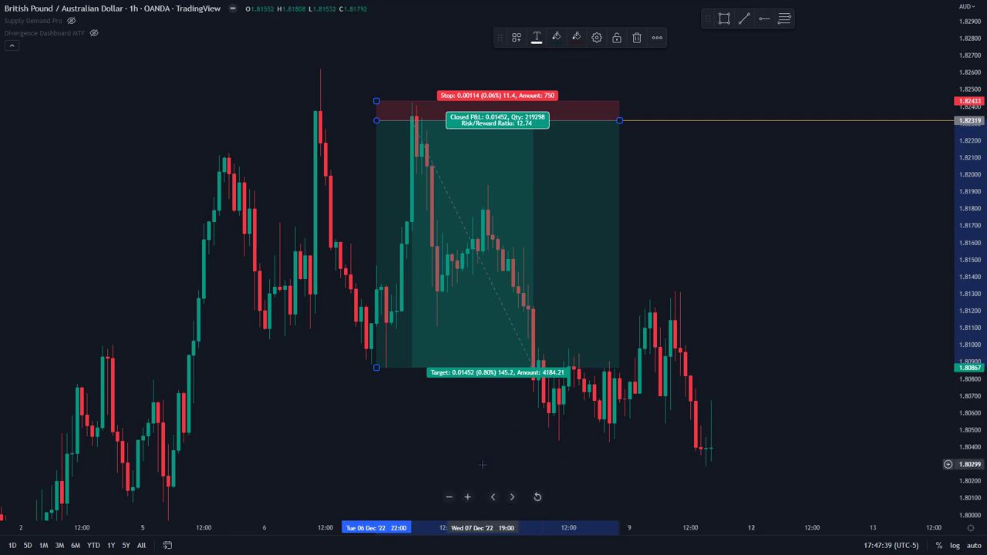
drag(481, 464, 437, 292)
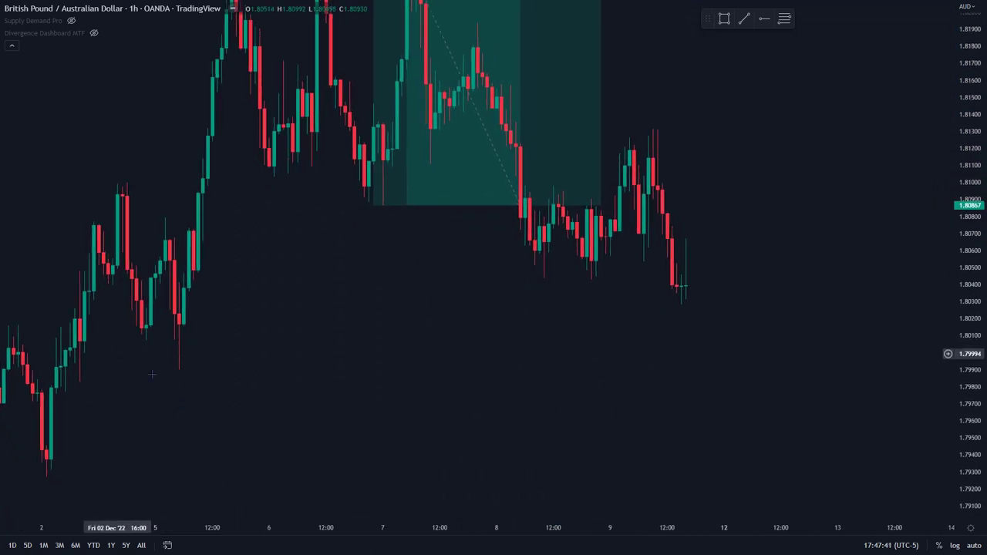
drag(335, 259, 334, 346)
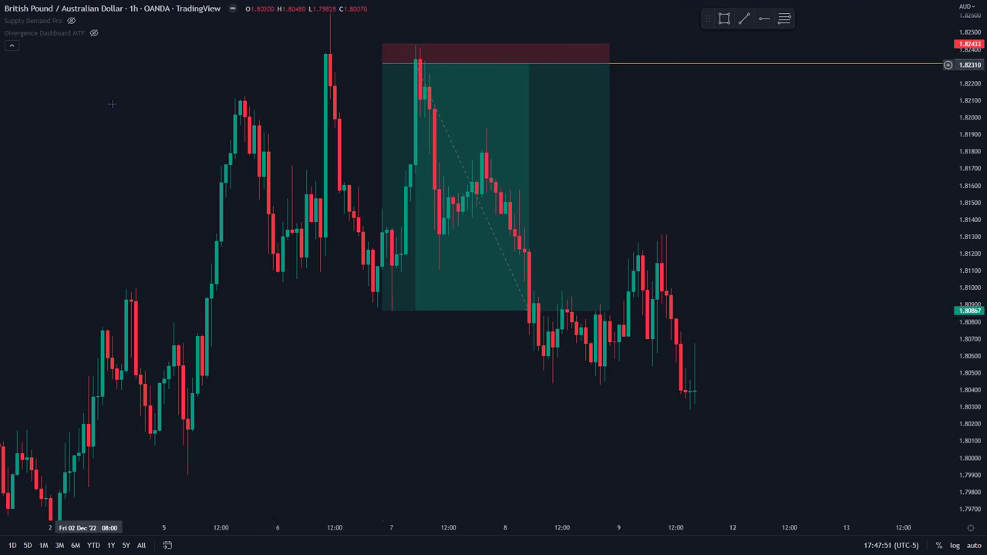
scroll(653, 228, down, 3)
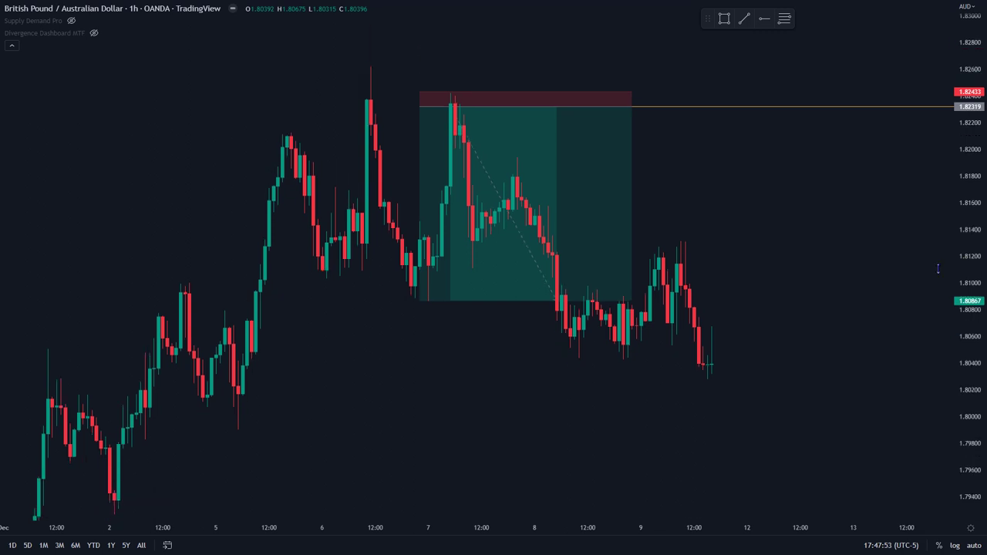
drag(609, 216, 571, 210)
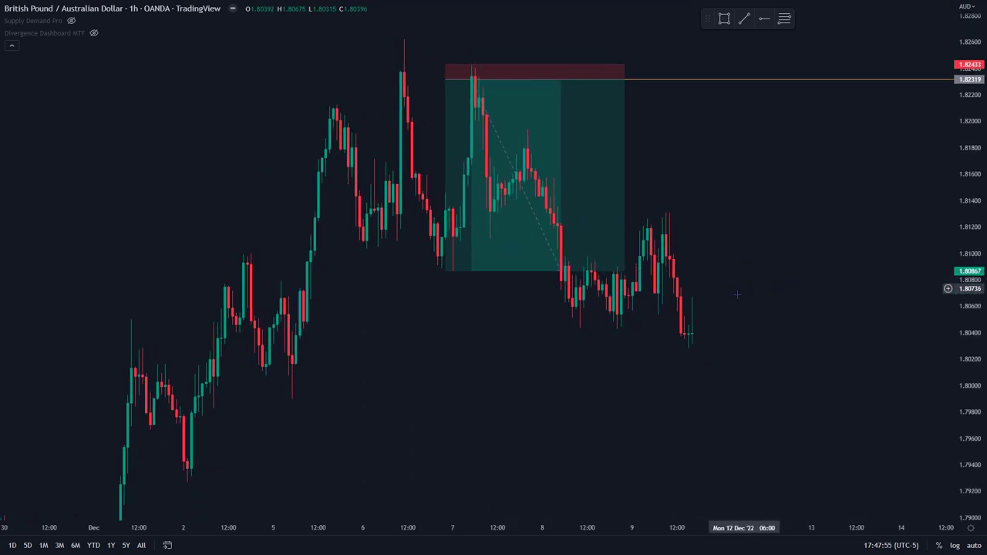
scroll(719, 317, down, 2)
scroll(917, 193, down, 2)
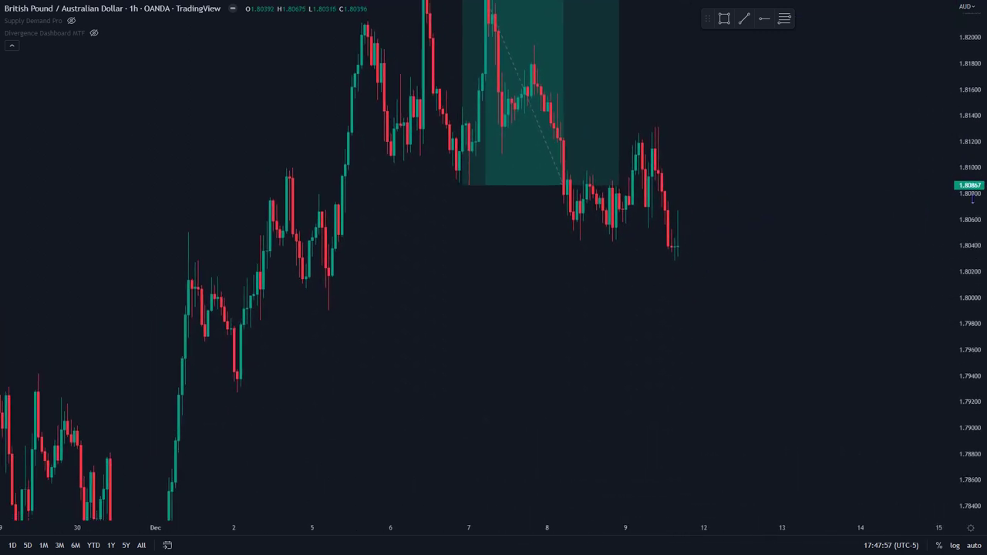
scroll(784, 349, down, 2)
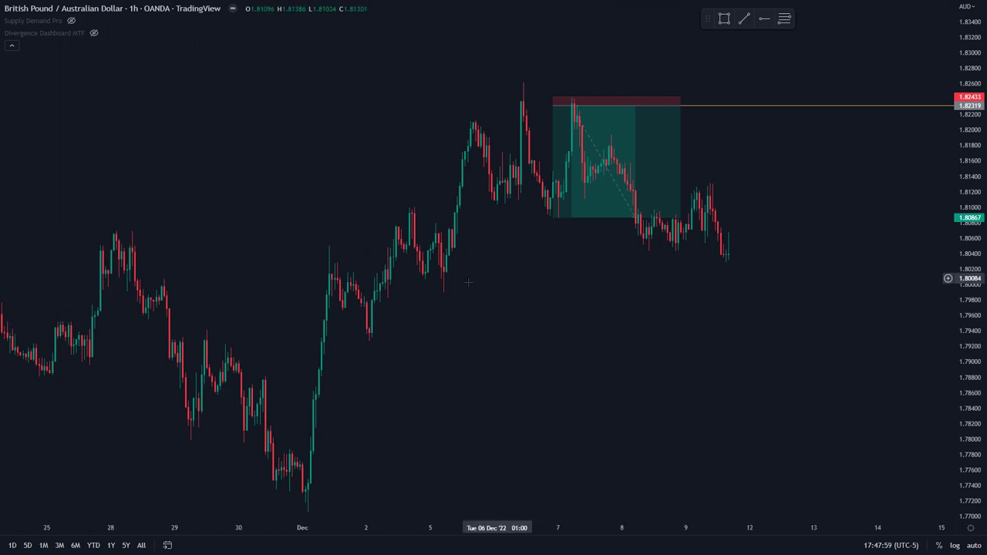
scroll(621, 298, up, 1)
scroll(620, 298, up, 1)
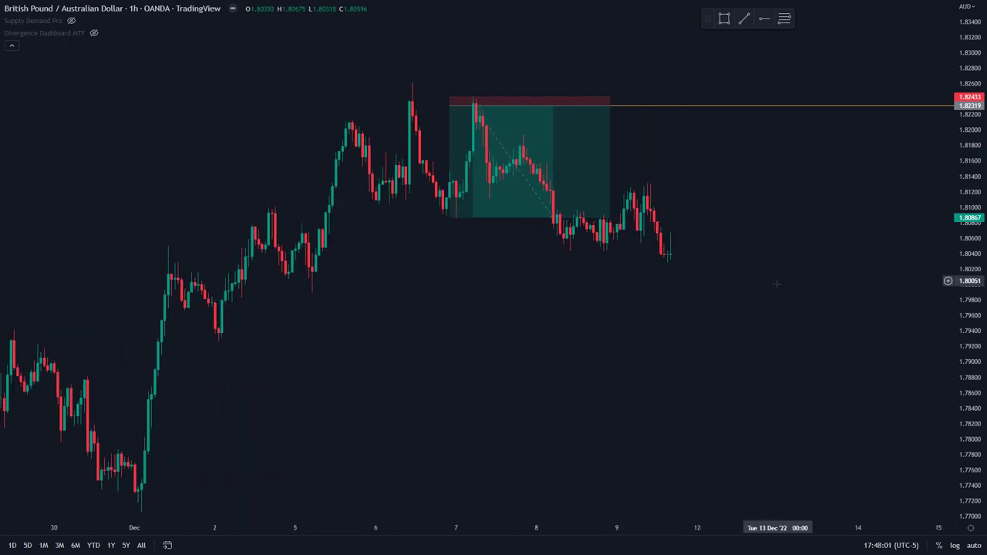
drag(778, 279, 832, 346)
drag(965, 432, 965, 470)
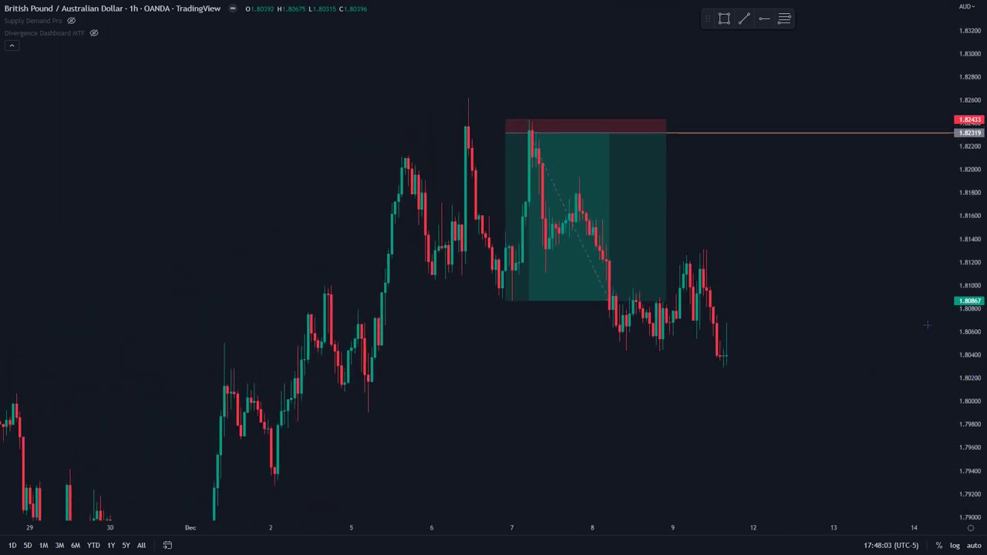
scroll(810, 262, up, 1)
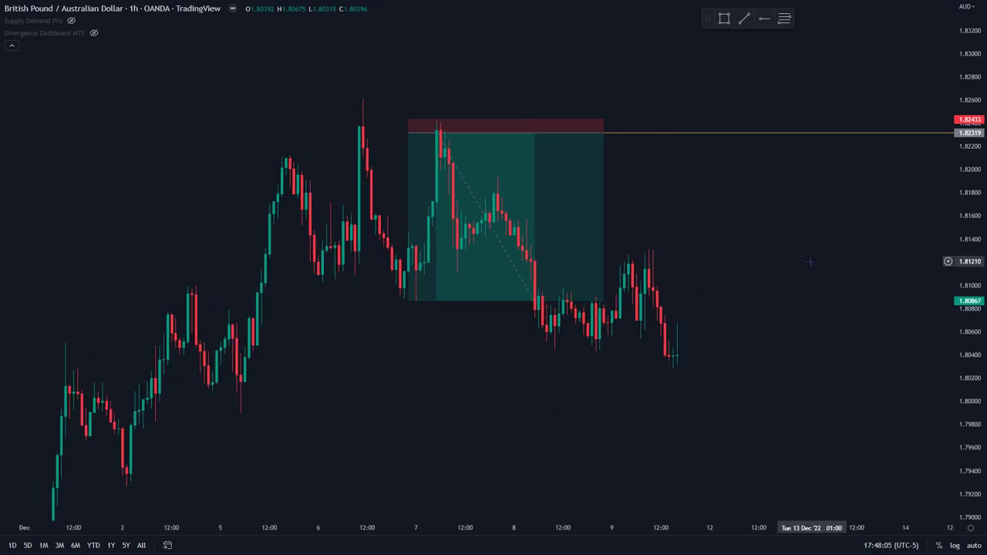